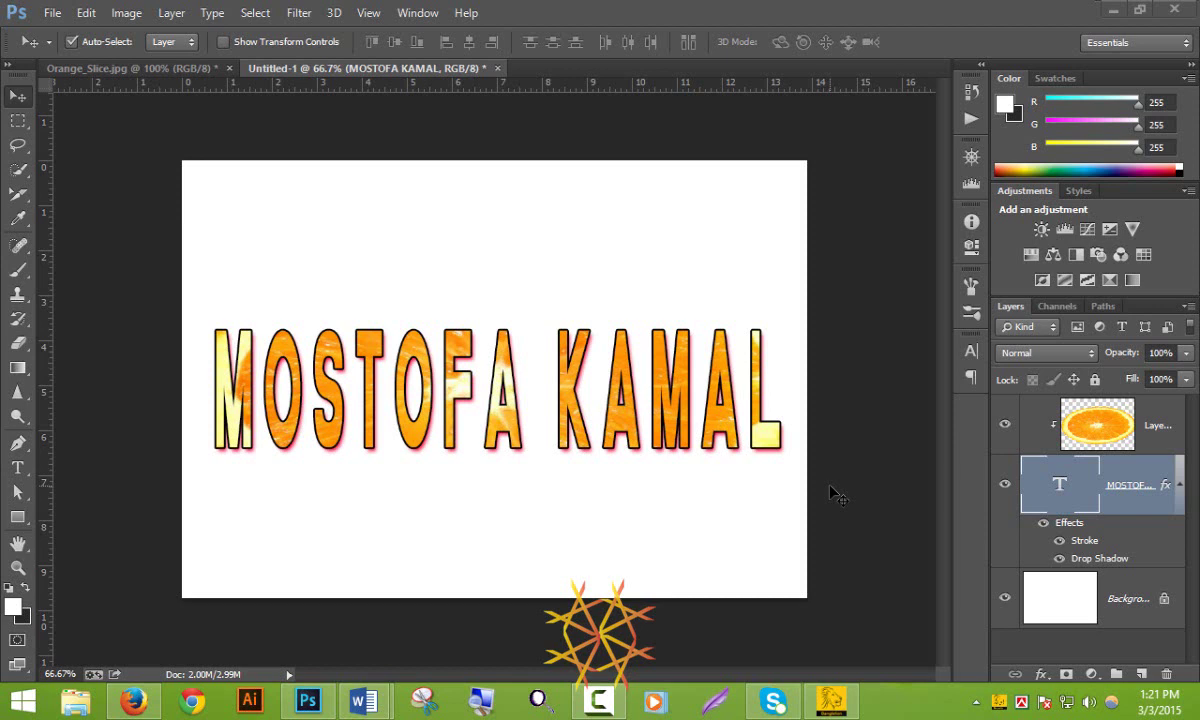
- Bring the orange slice image document to the front
left_click(609, 705)
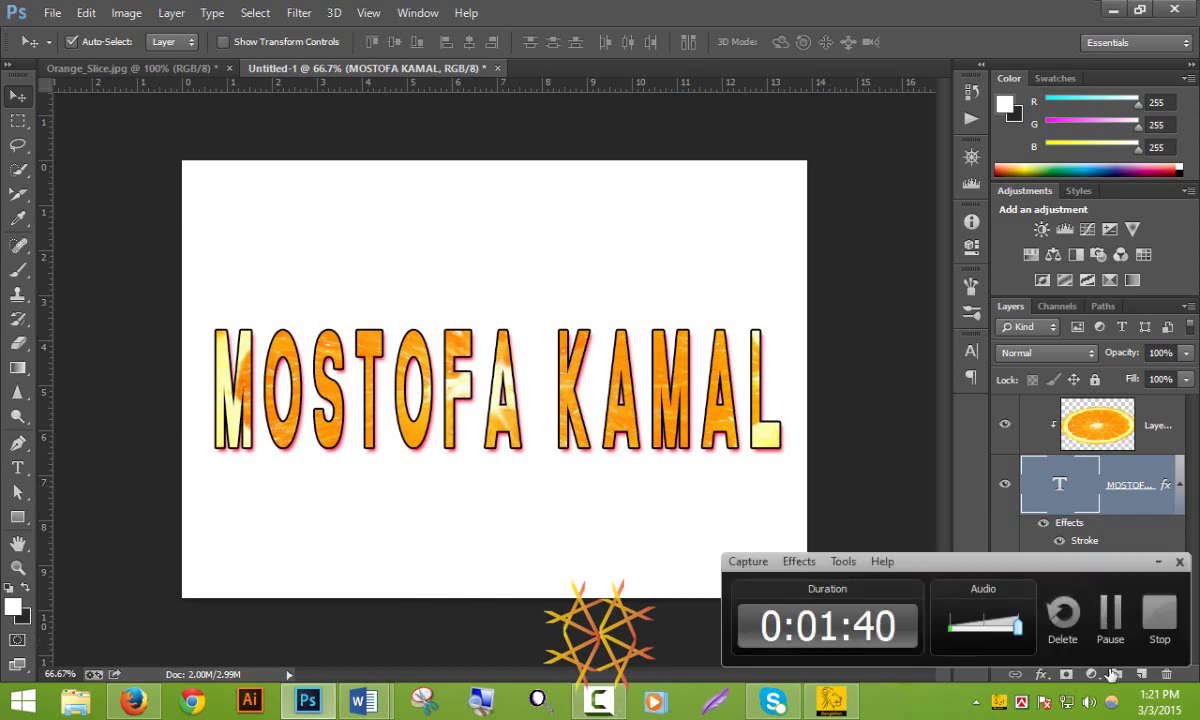
left_click(1157, 562)
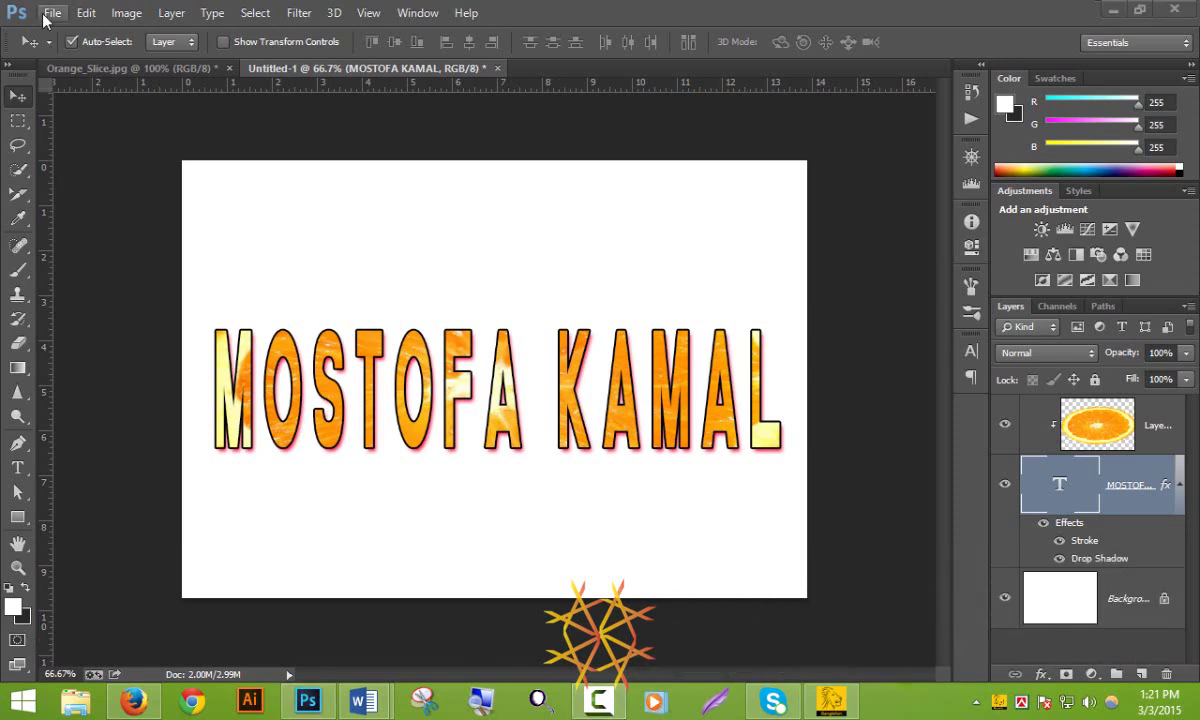
left_click(111, 66)
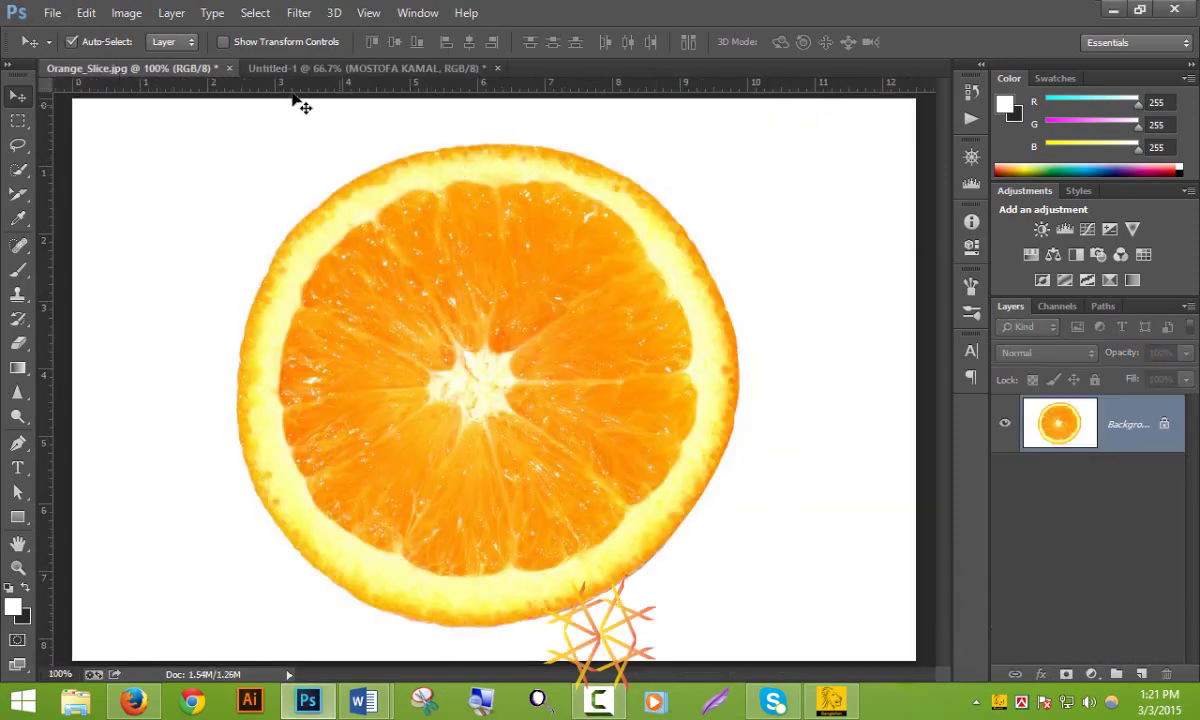
- Create a new Custom-preset document 1280 pixels wide by 720 pixels high
left_click(63, 20)
left_click(75, 31)
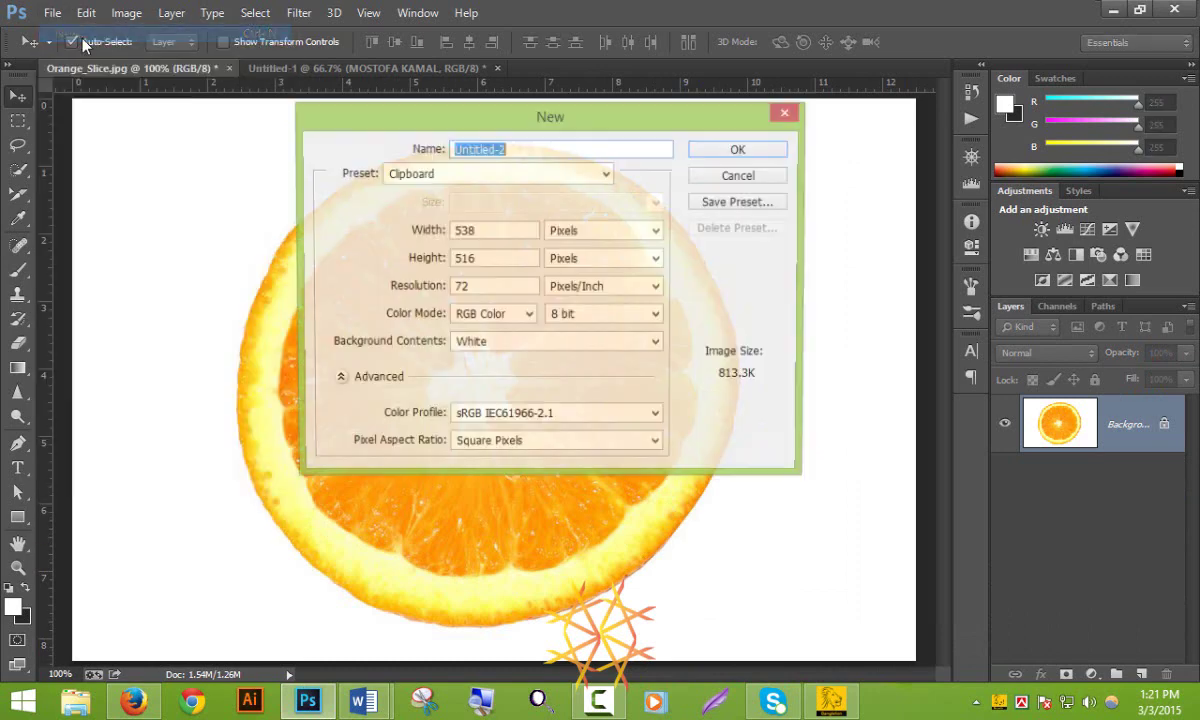
left_click(606, 176)
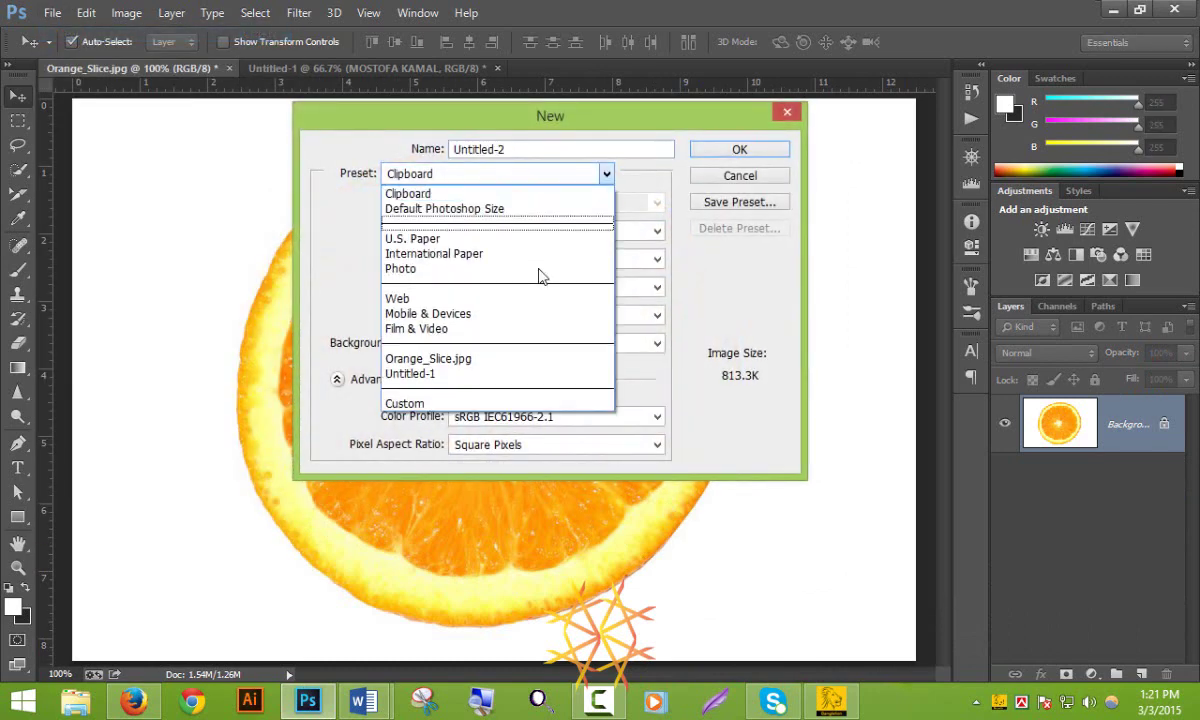
left_click(450, 378)
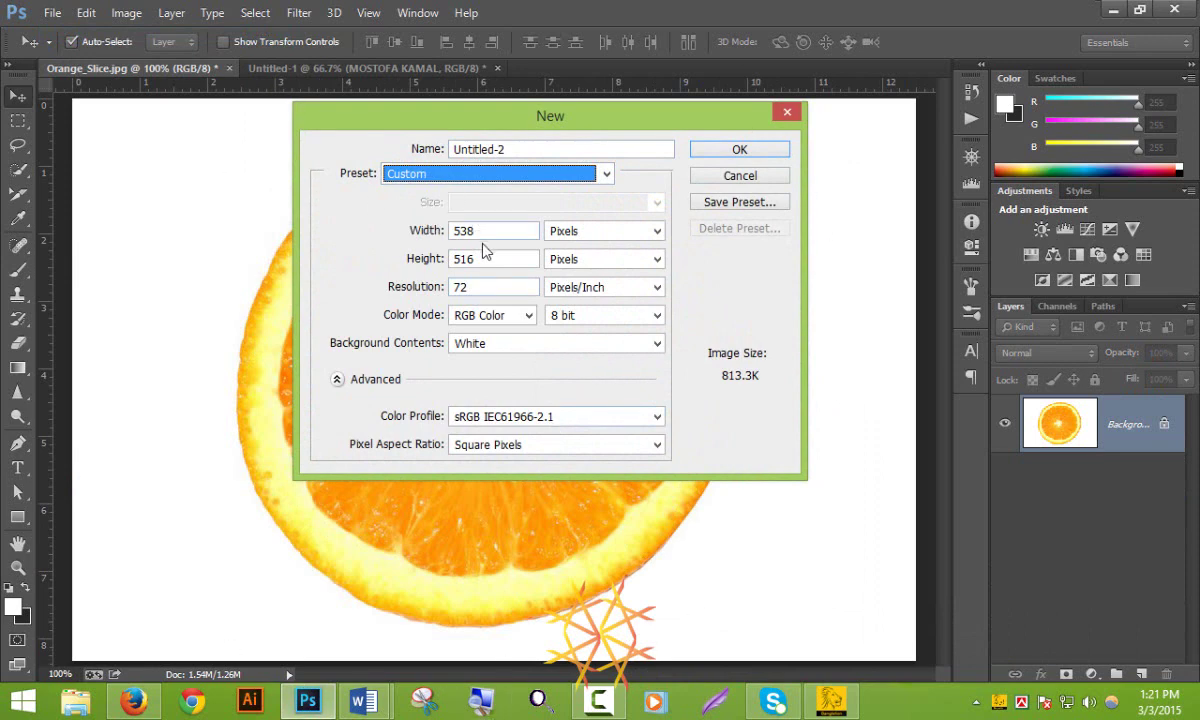
key("Tab")
type("1")
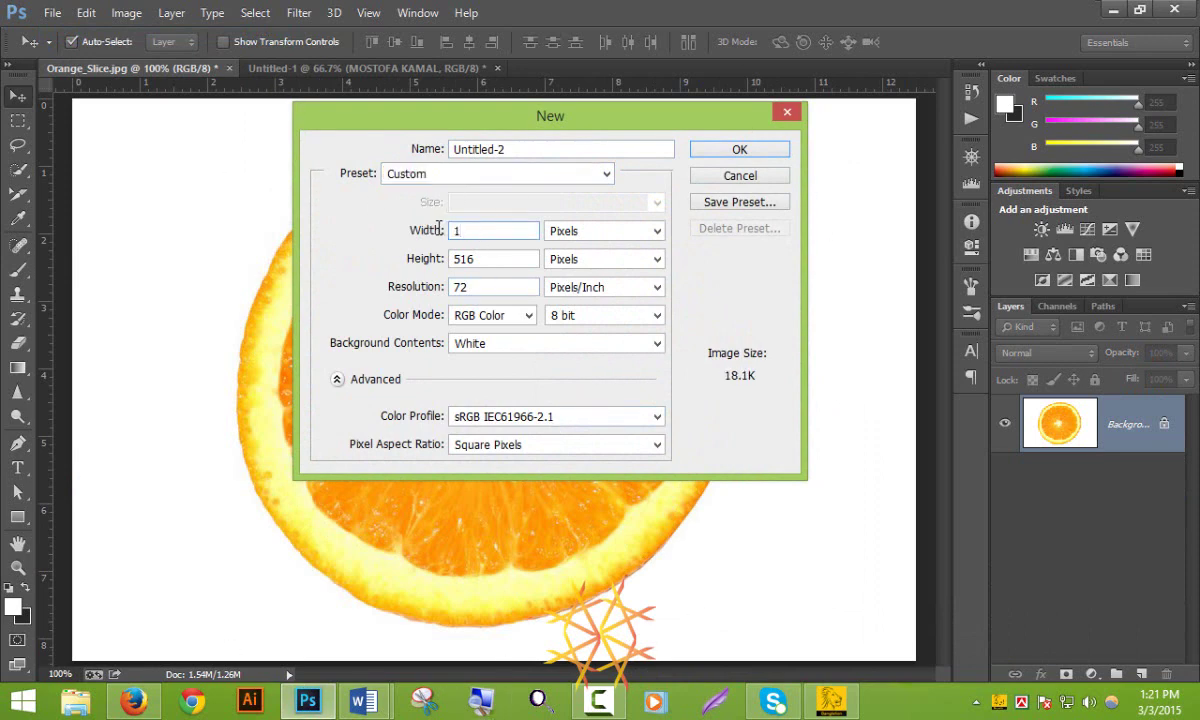
type("280")
key("Tab")
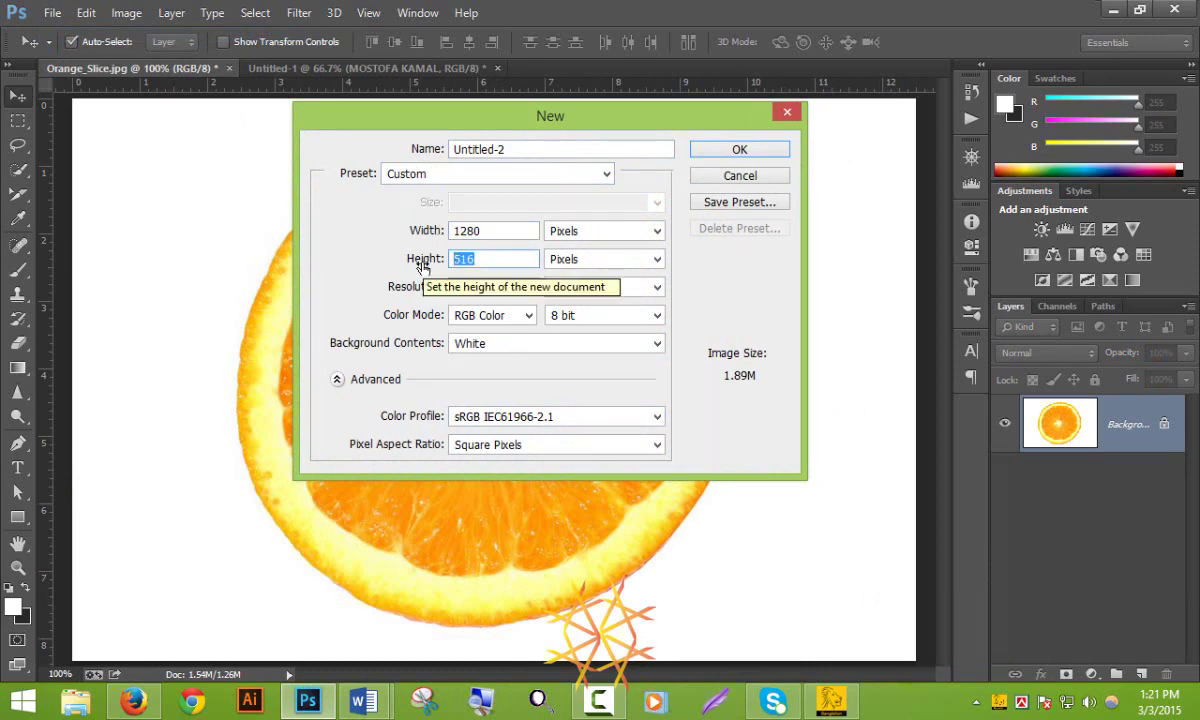
type("270")
key("BackSpace")
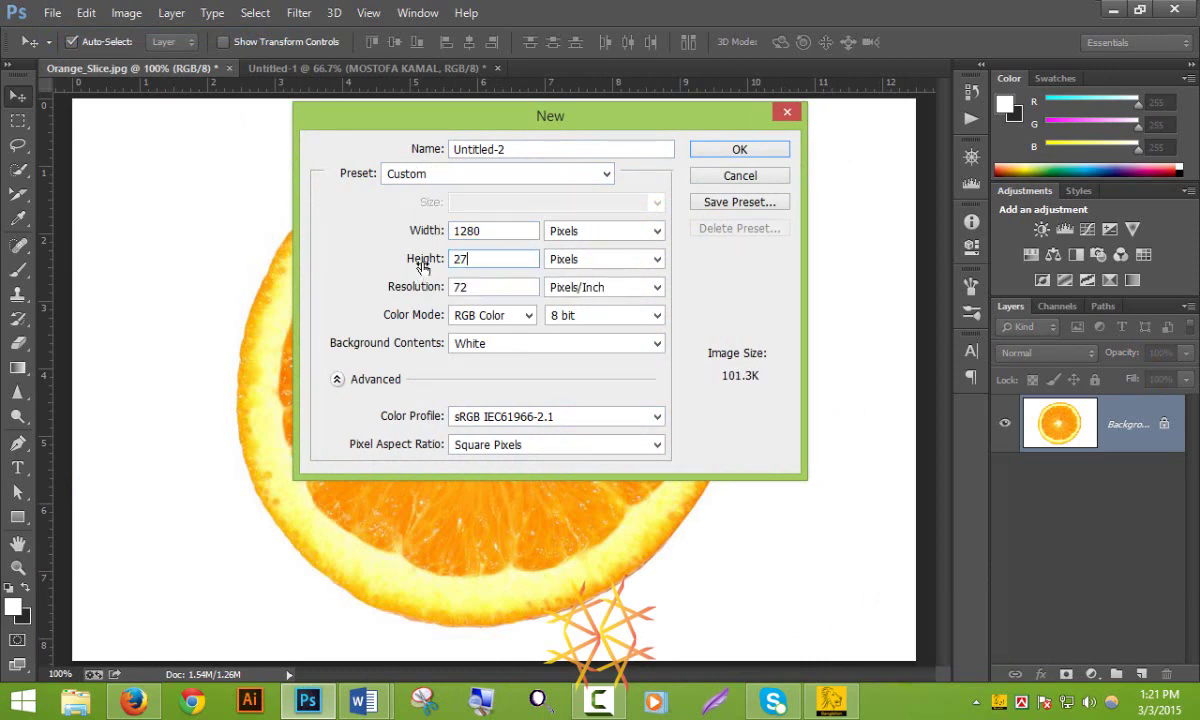
key("BackSpace")
type("720")
key("BackSpace")
key("BackSpace")
key("BackSpace")
type("720")
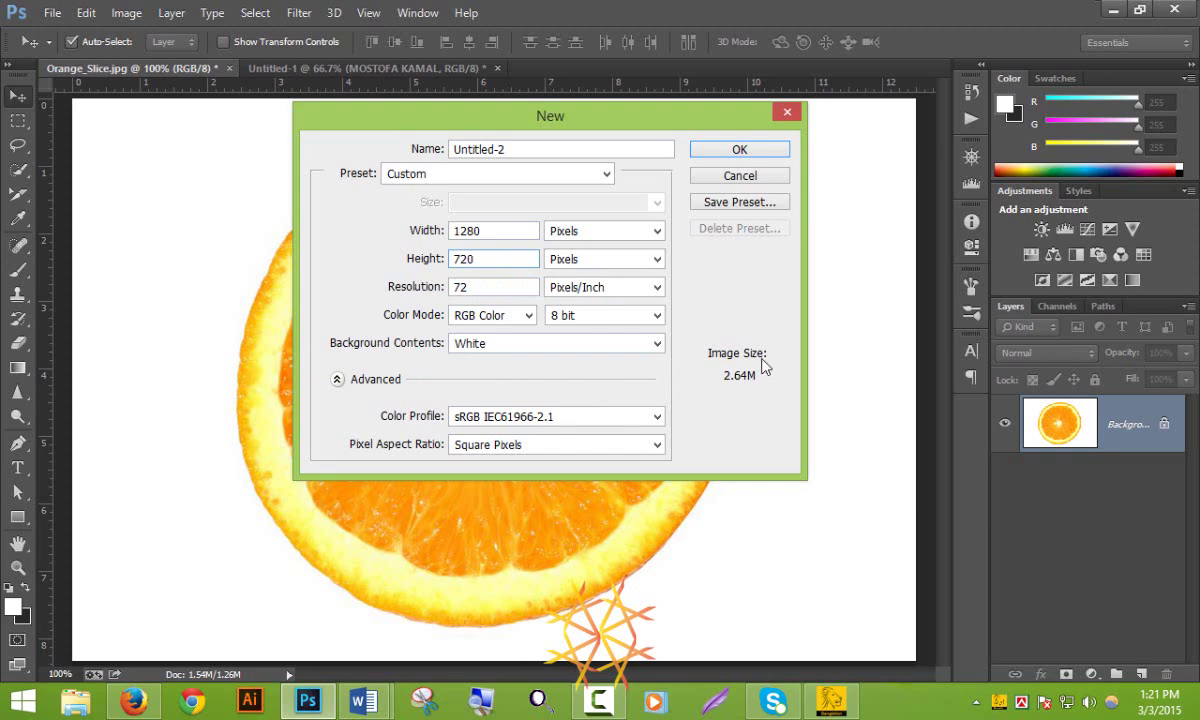
left_click(741, 150)
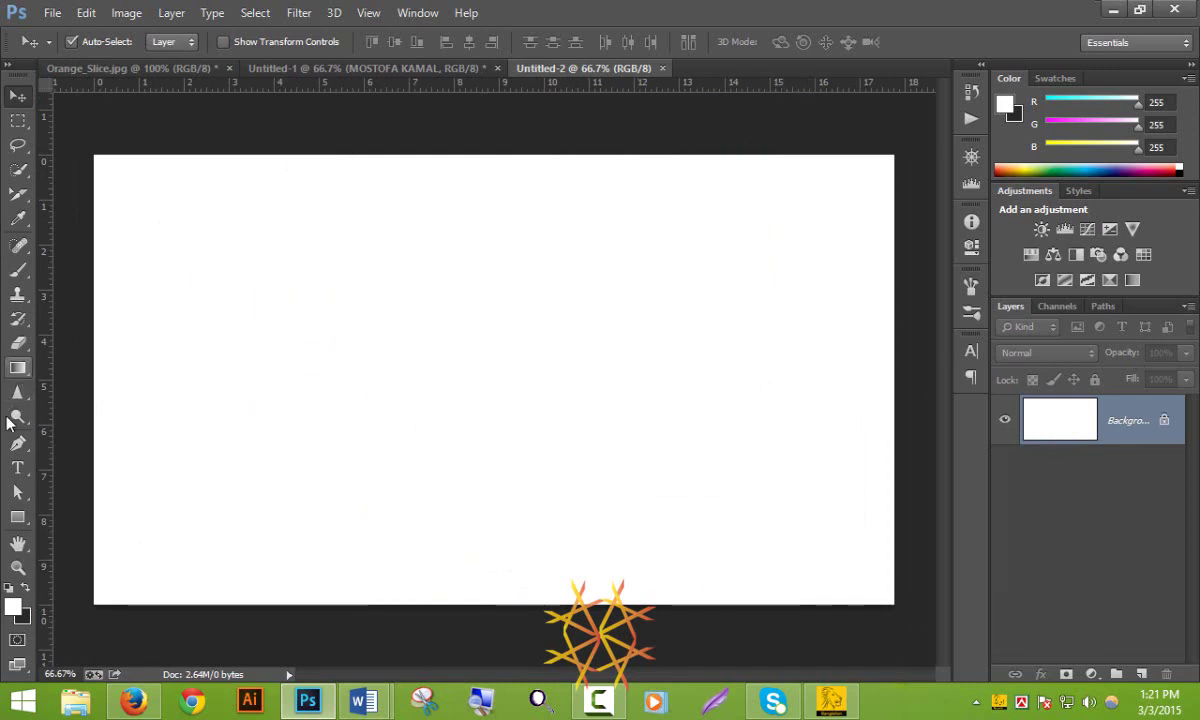
- Type 'MOSTOFA KAMAL' as a new text layer starting at the canvas's left side, fixing typos
left_click(17, 468)
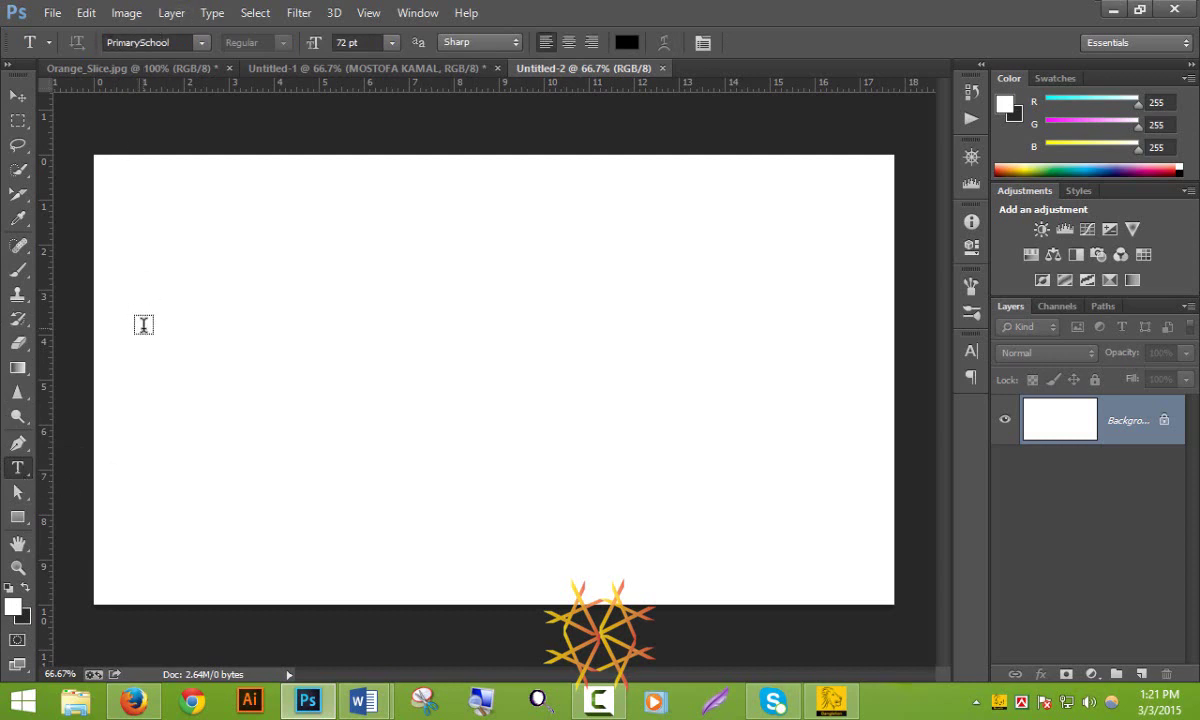
left_click(204, 376)
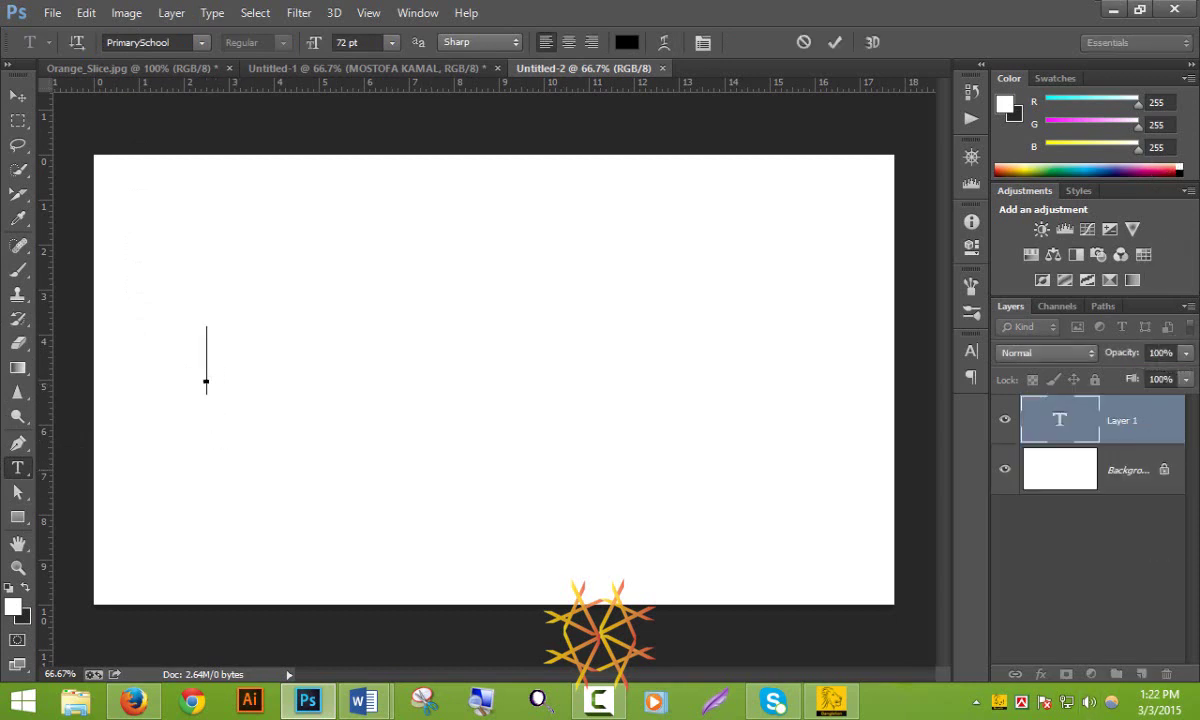
type("MSOTO")
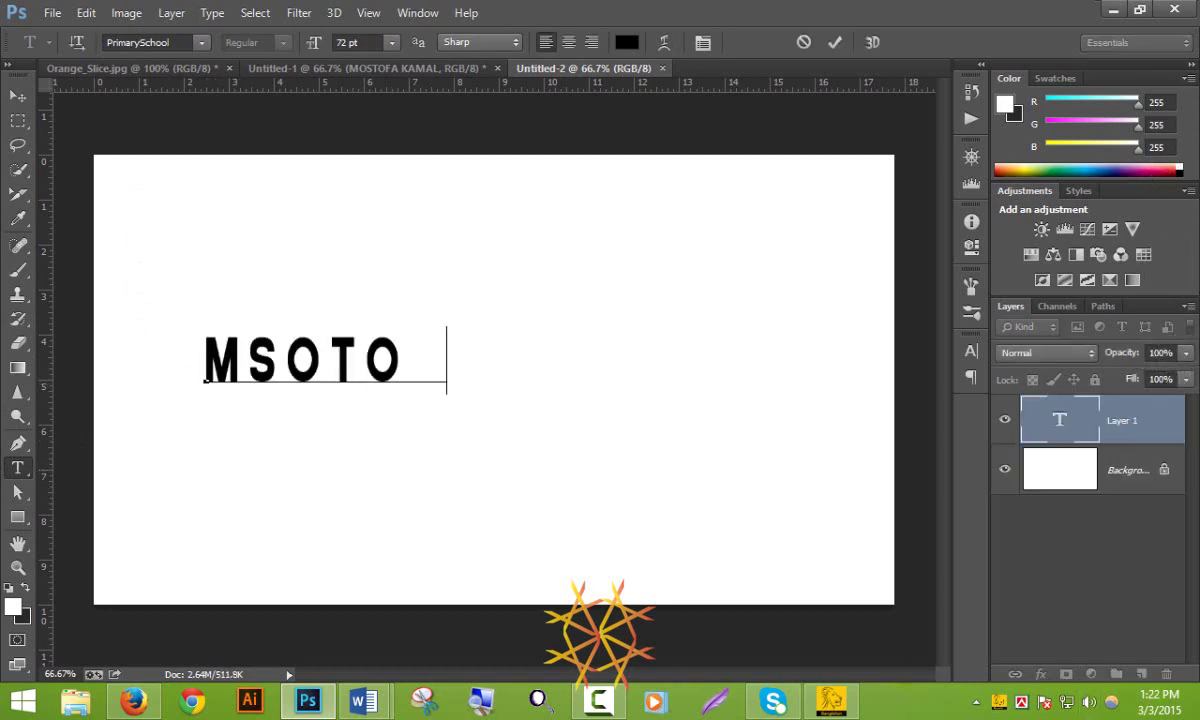
type("FA")
key("Left")
key("Left")
key("Left")
key("Left")
key("Left")
key("Delete")
key("Delete")
key("Delete")
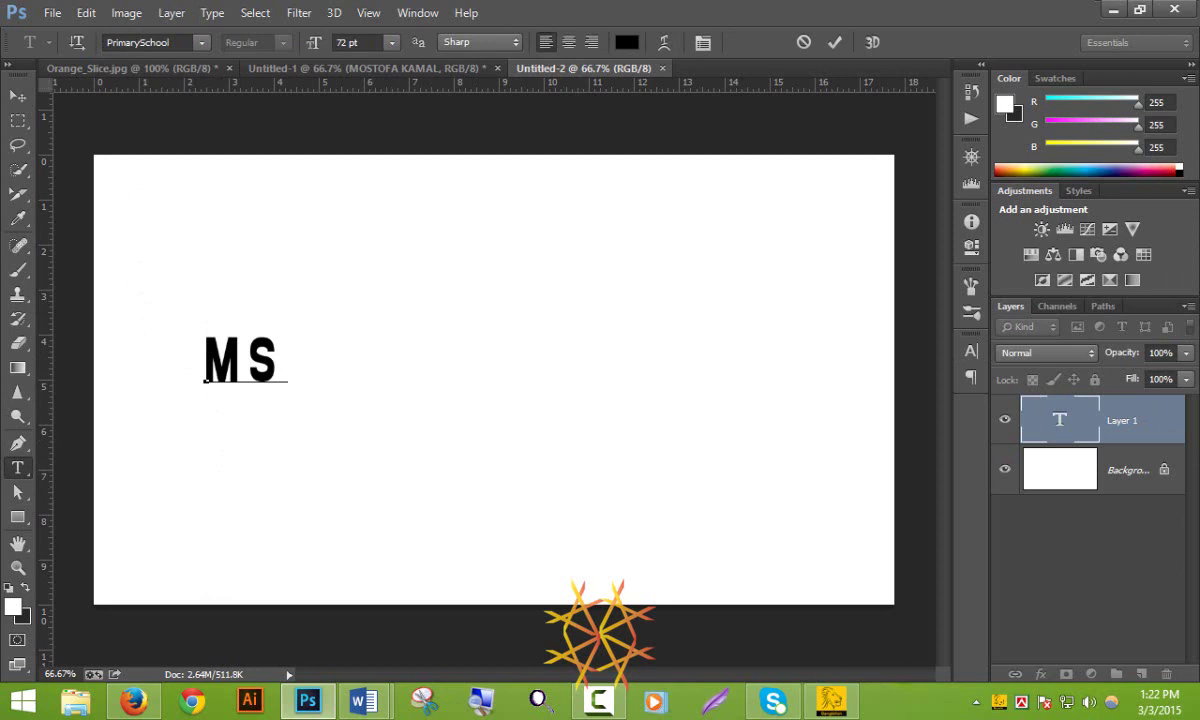
key("BackSpace")
type("O")
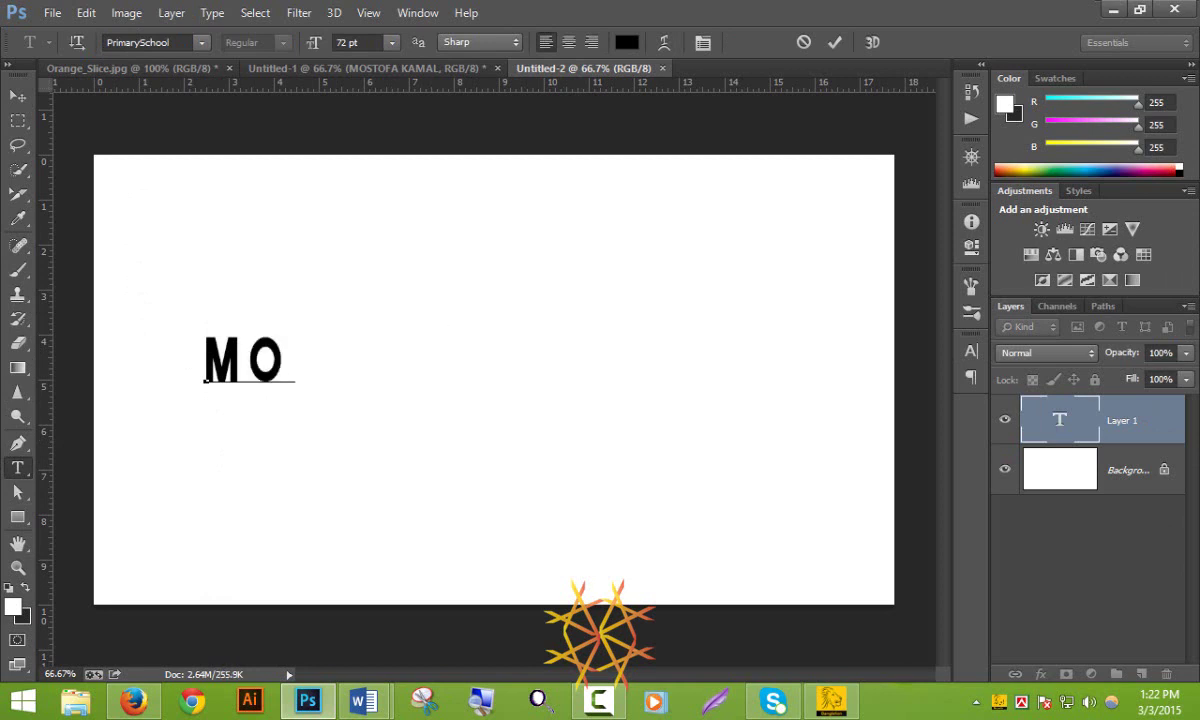
type("STOFA A")
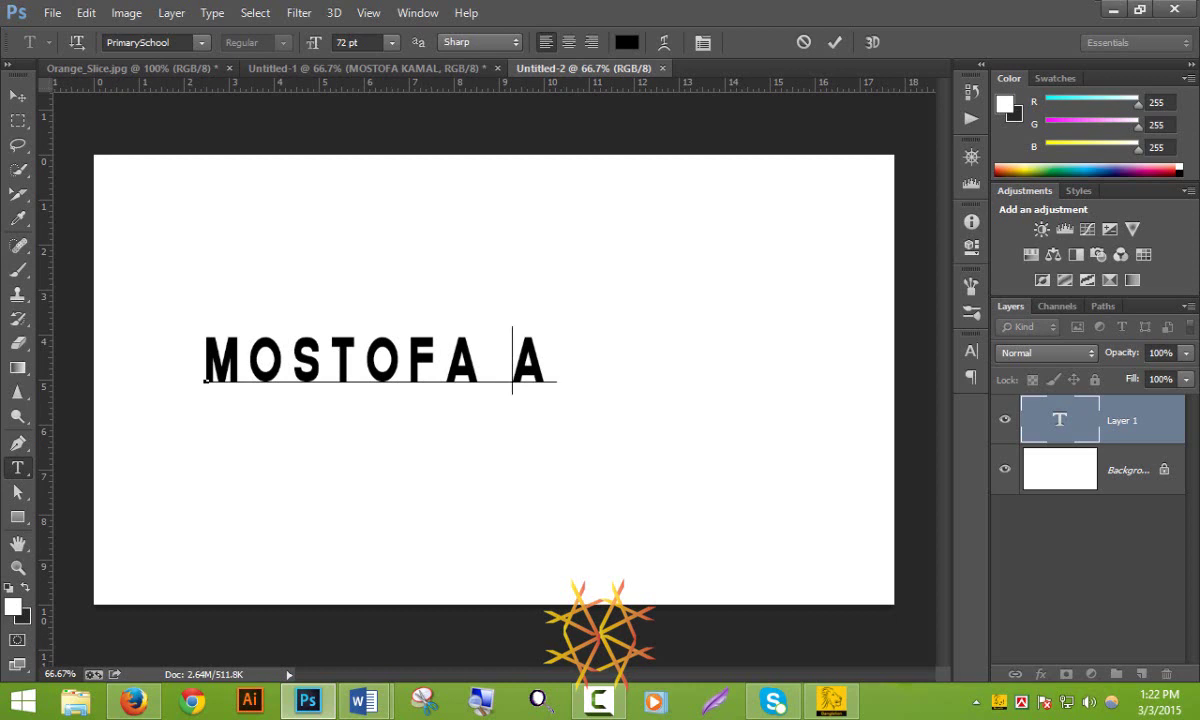
key("BackSpace")
type("KAMAL")
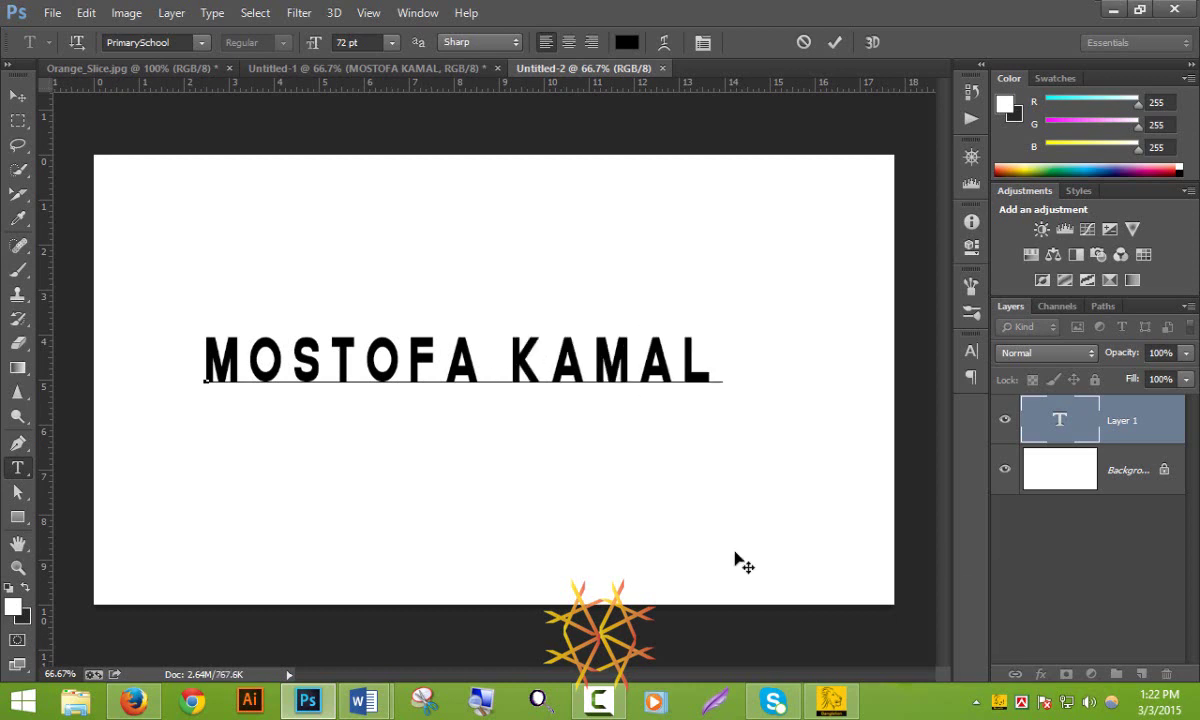
- Commit the typed text and nudge it slightly lower on the canvas
left_click(18, 97)
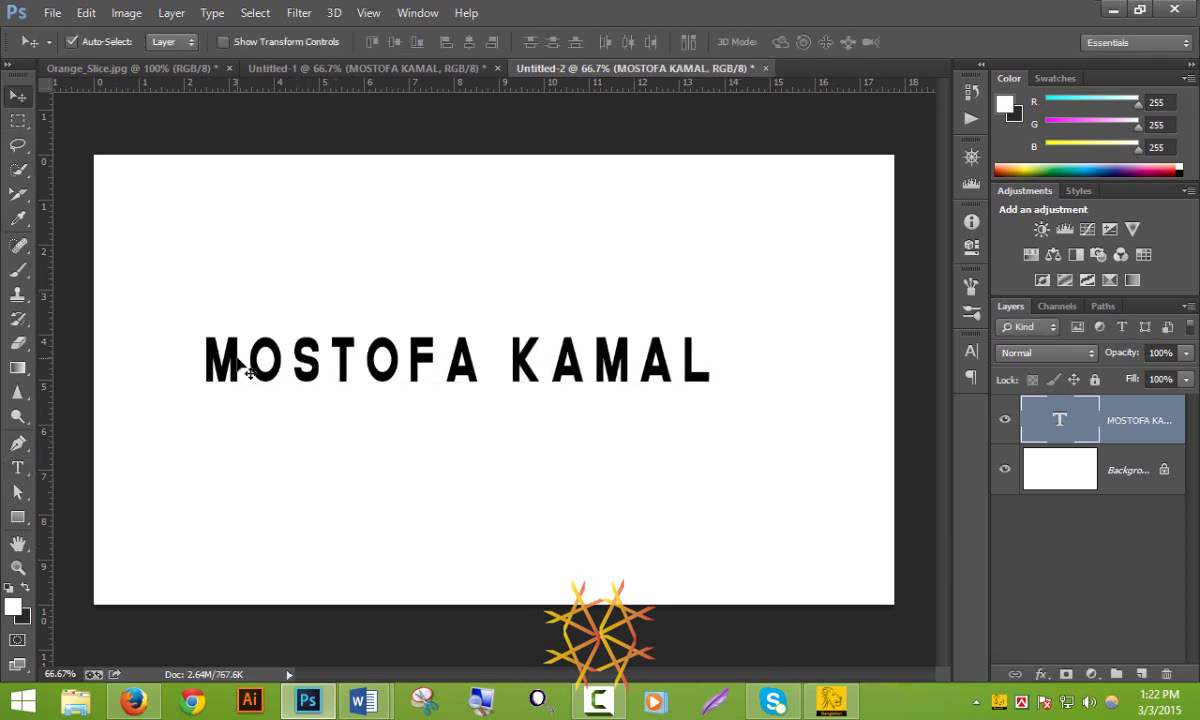
left_click_drag(235, 356, 235, 380)
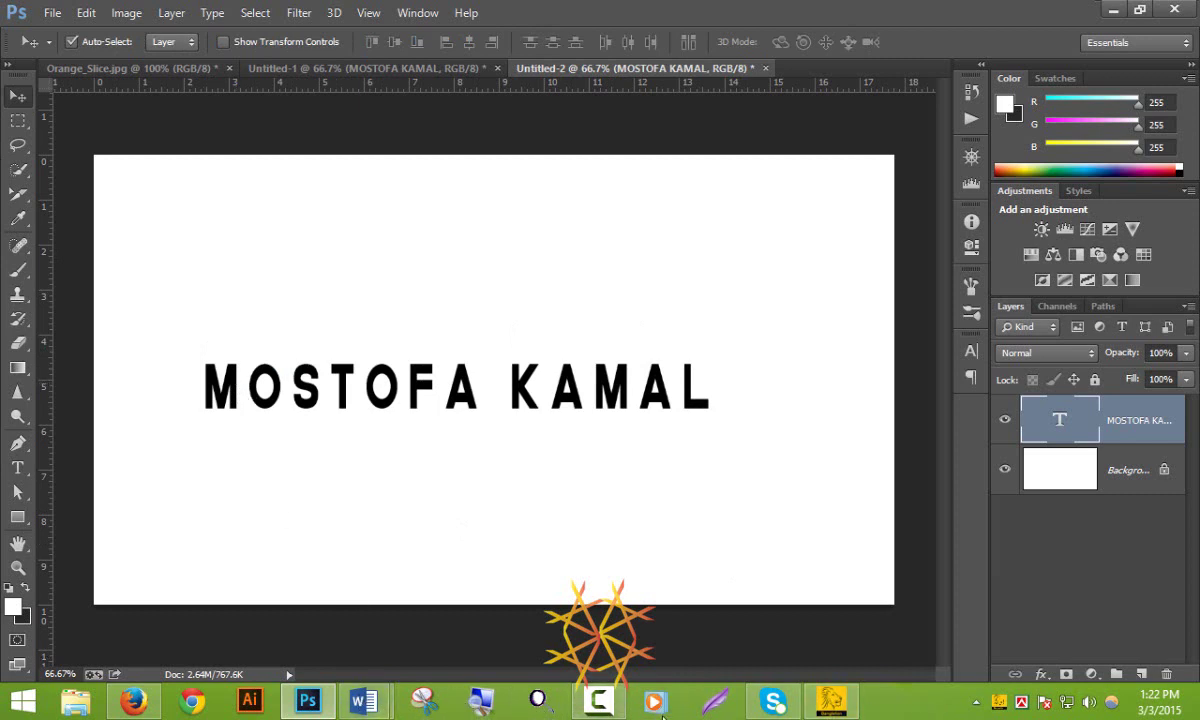
left_click(598, 702)
left_click(1110, 625)
- Free-transform the text wider and much taller, reposition it, and apply the transform
key("ctrl+t")
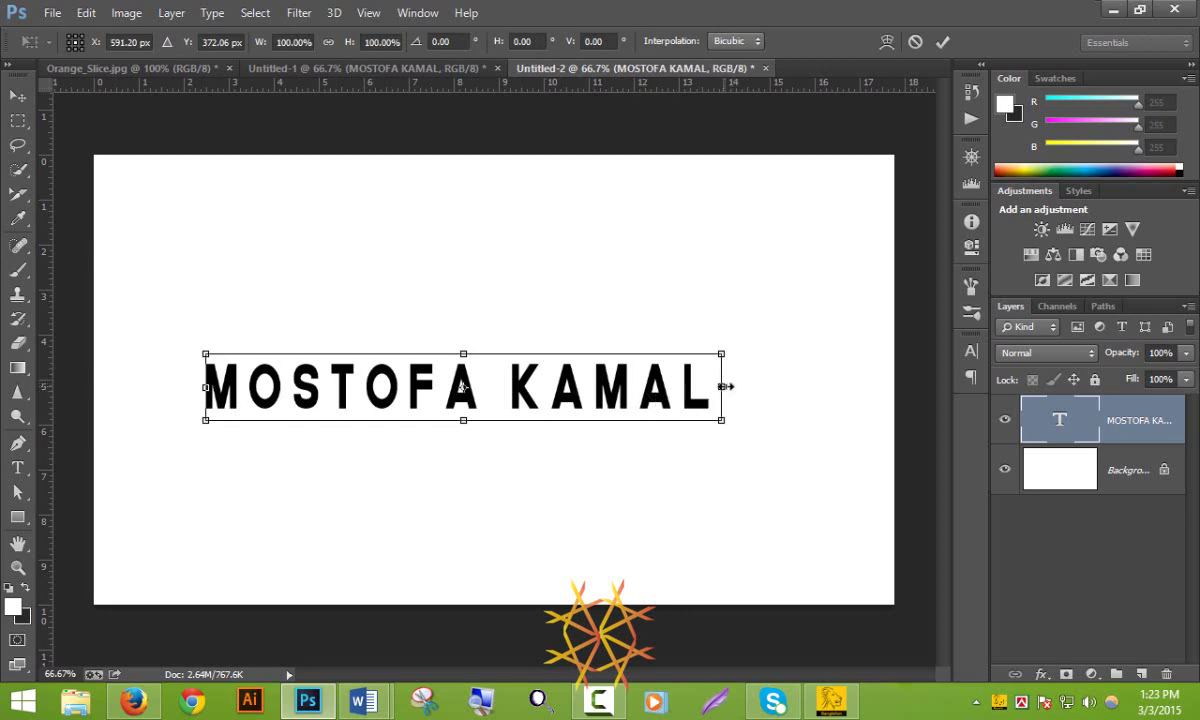
left_click_drag(723, 386, 801, 387)
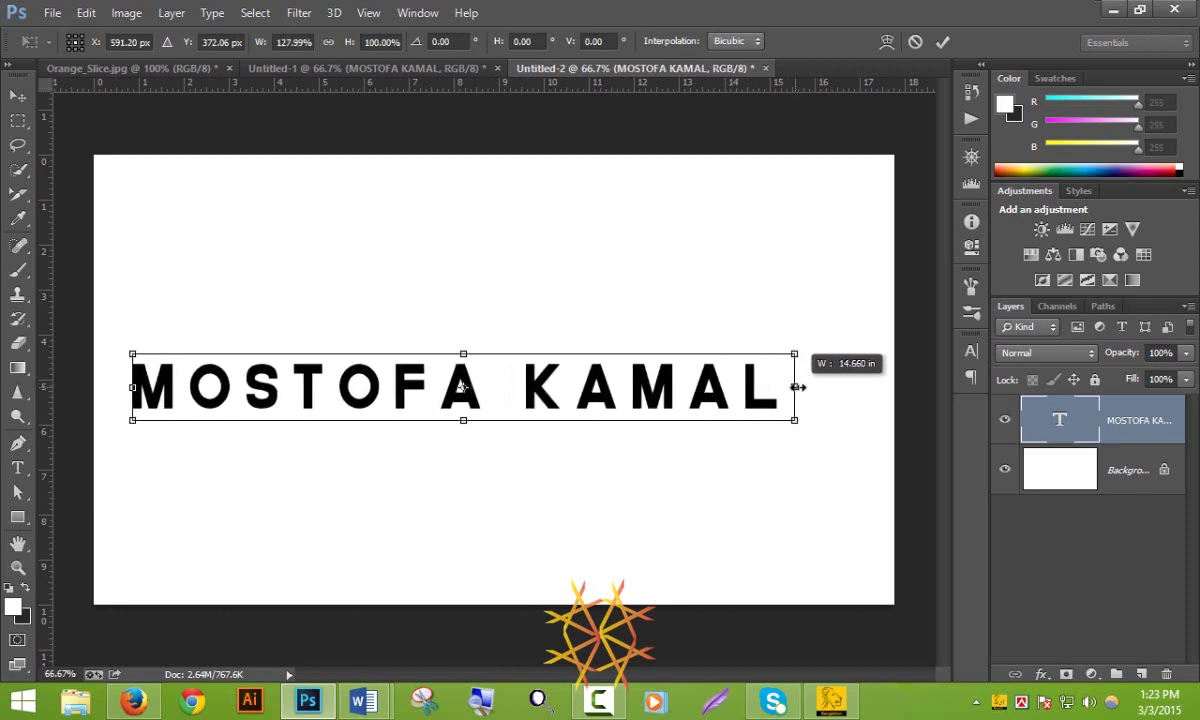
left_click_drag(466, 424, 487, 481)
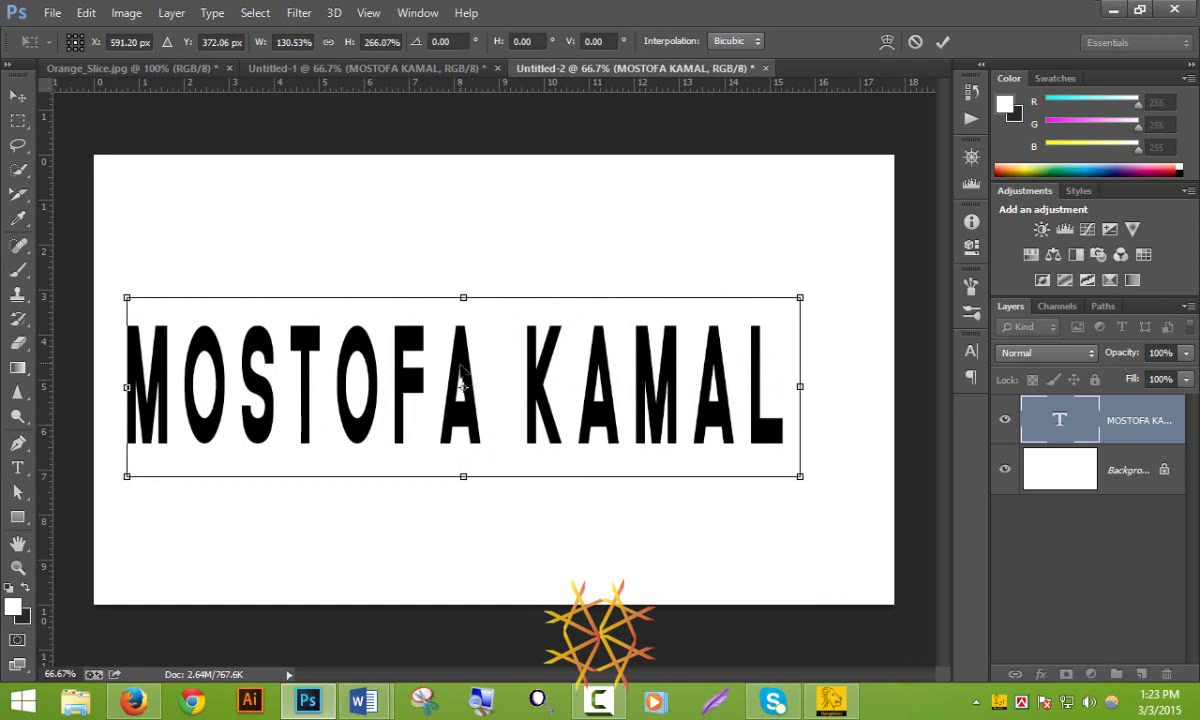
left_click_drag(442, 352, 475, 361)
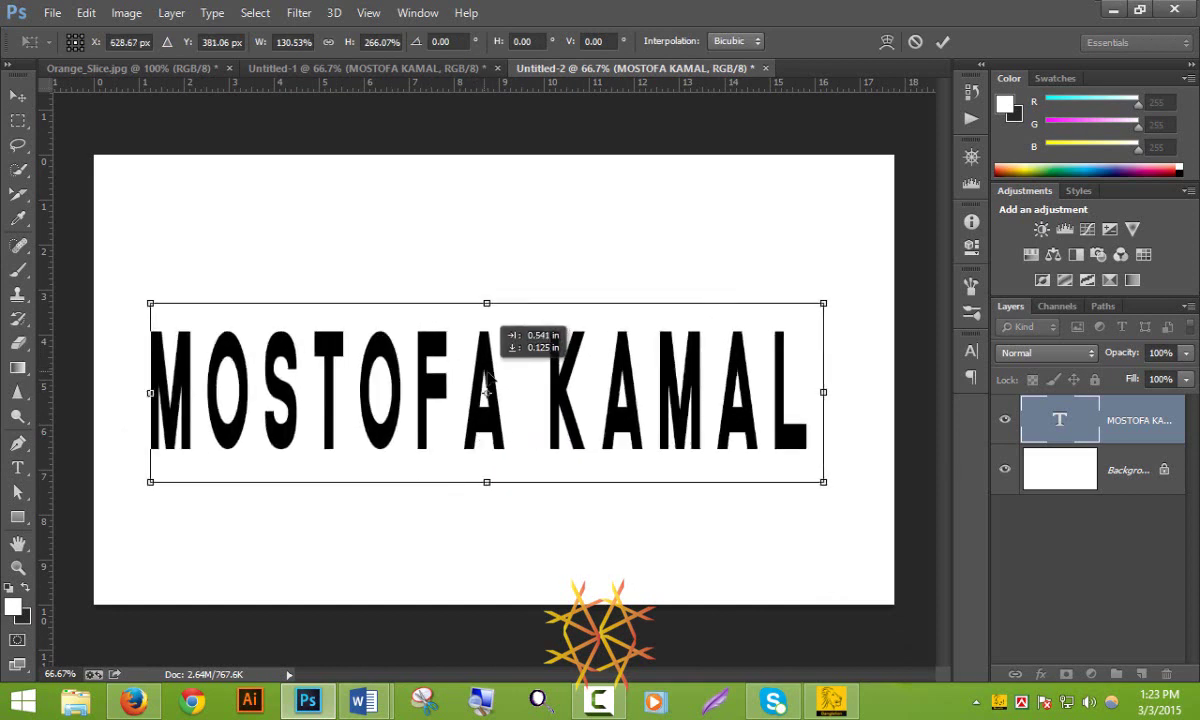
left_click(942, 42)
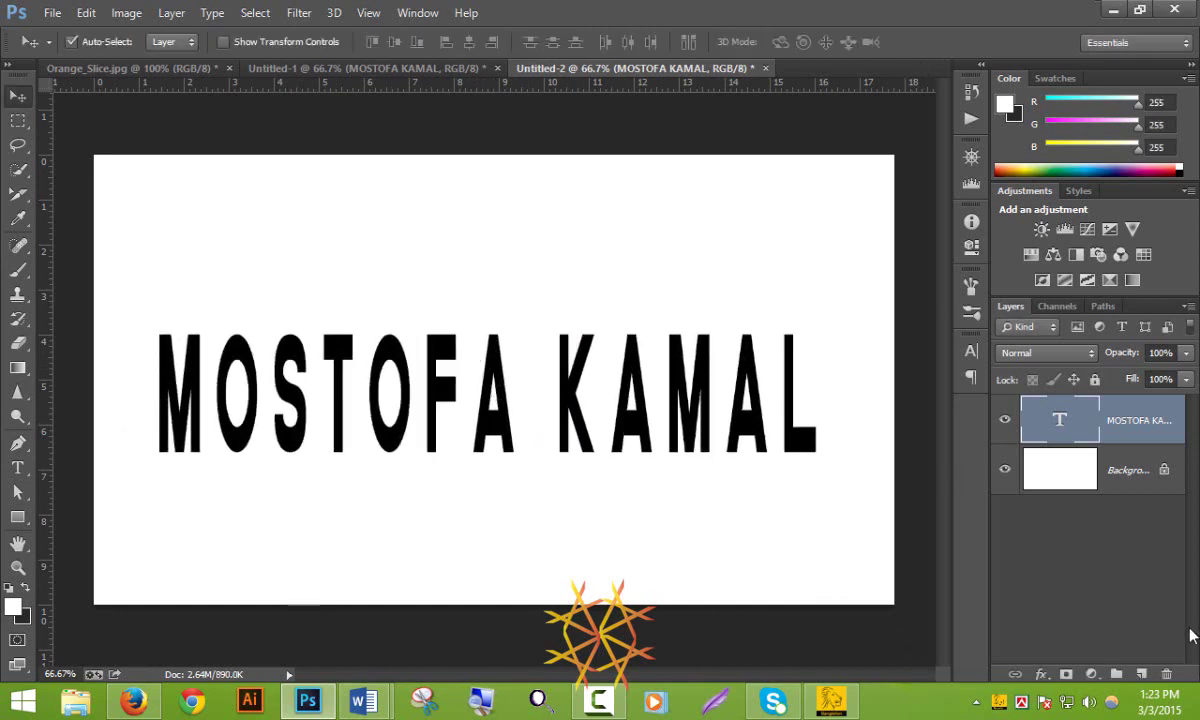
- Align the text to the Background's vertical and horizontal centres, then reselect only the text layer
left_click(1150, 480, "shift")
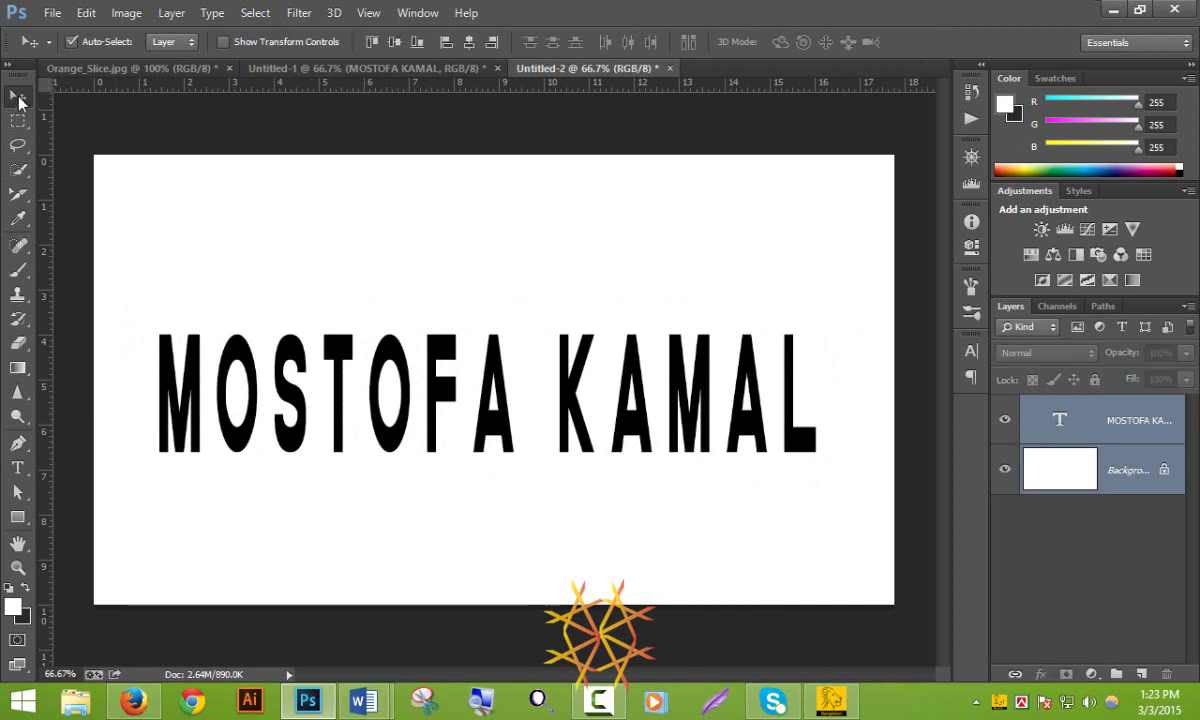
left_click(394, 42)
left_click(468, 42)
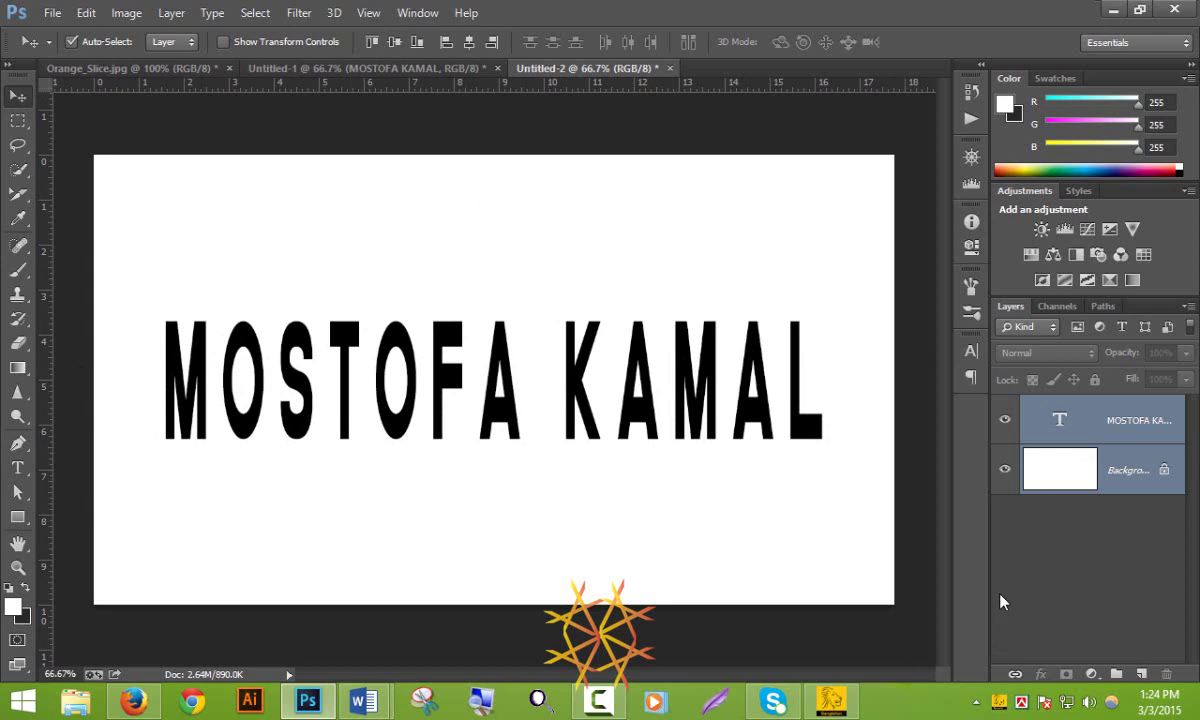
left_click(1106, 414)
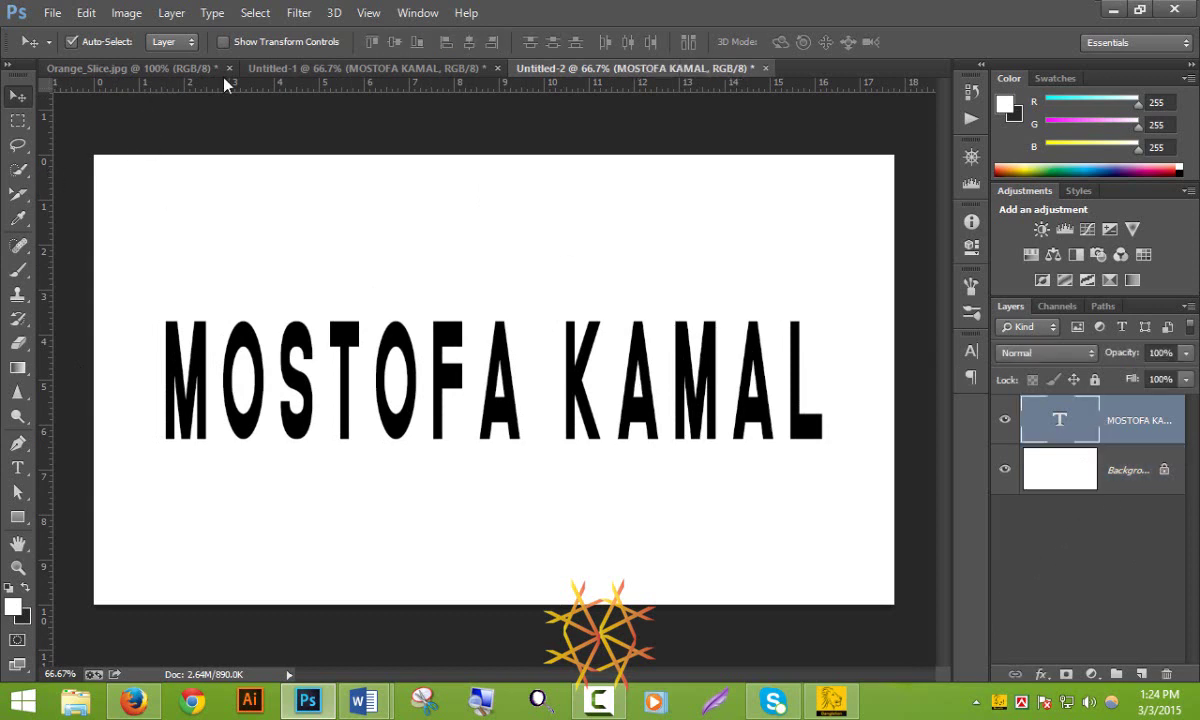
- In Orange_Slice.jpg, duplicate the Background layer and select all white via a marquee and Select > Similar
left_click(143, 67)
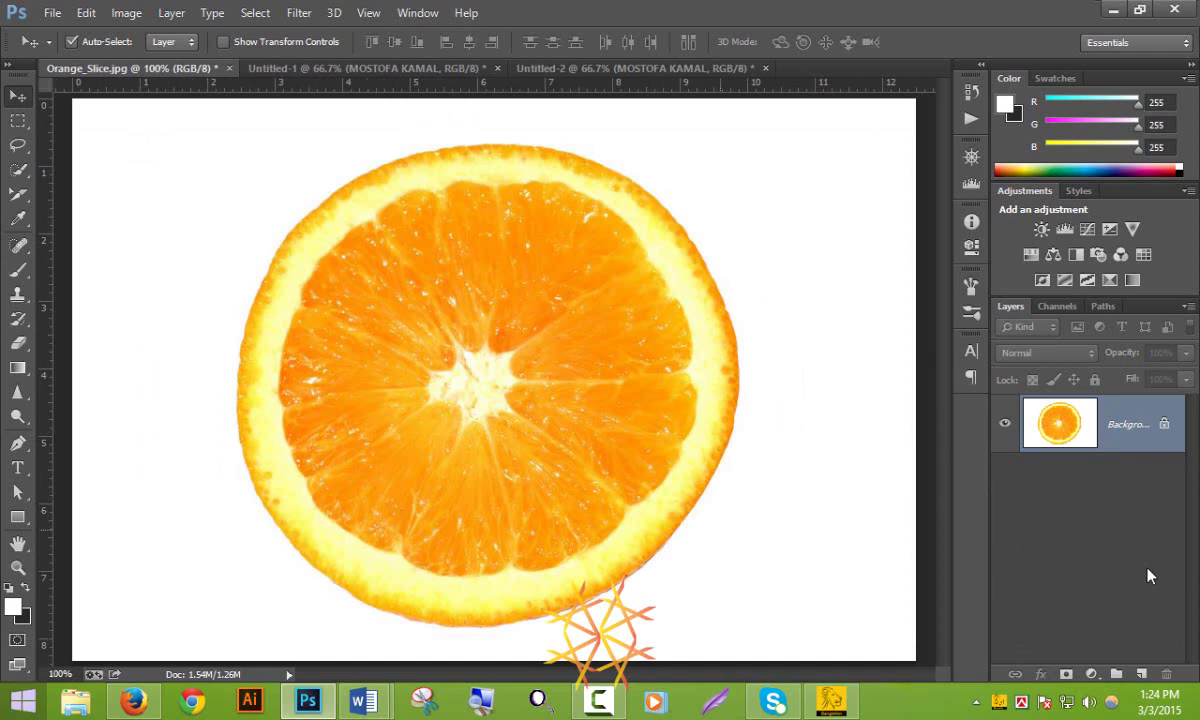
left_click_drag(1112, 428, 1140, 675)
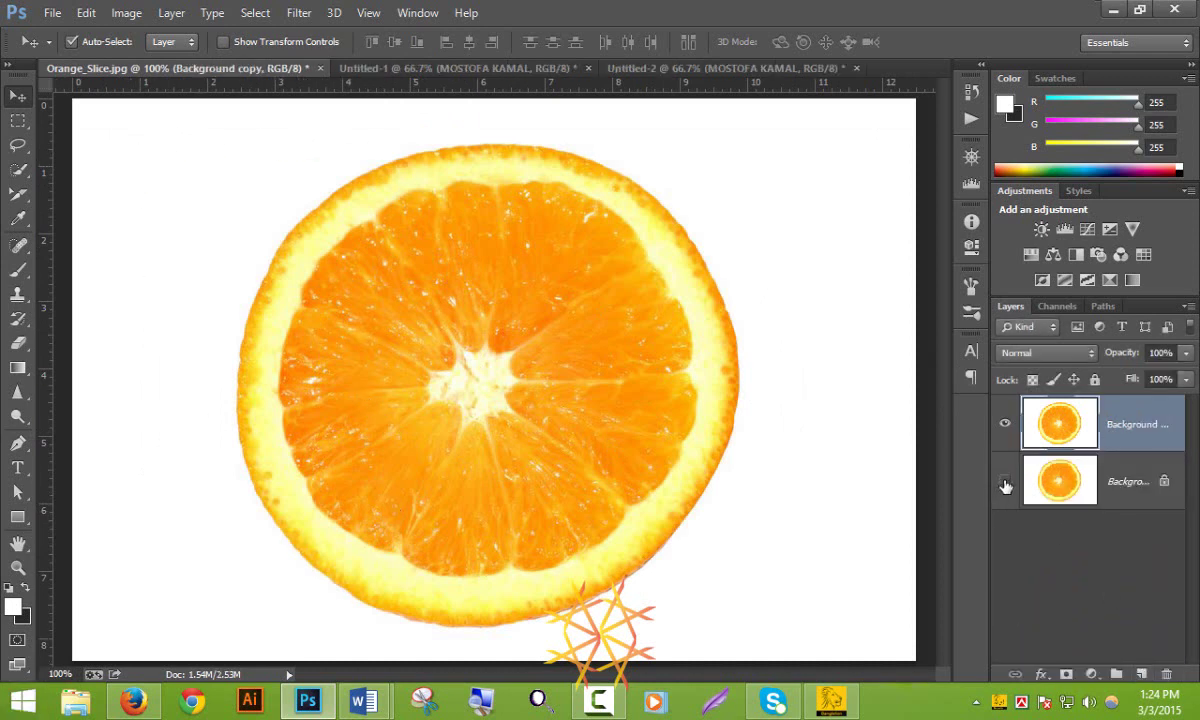
left_click(16, 124)
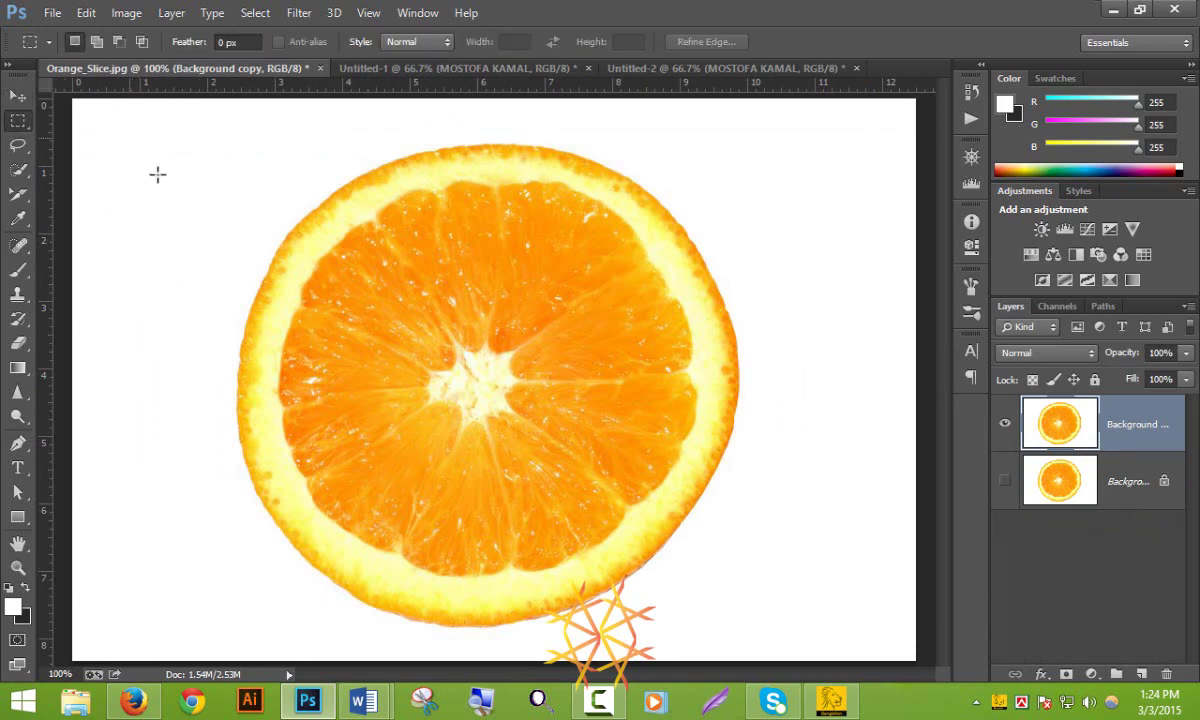
left_click_drag(129, 137, 217, 238)
left_click(297, 14)
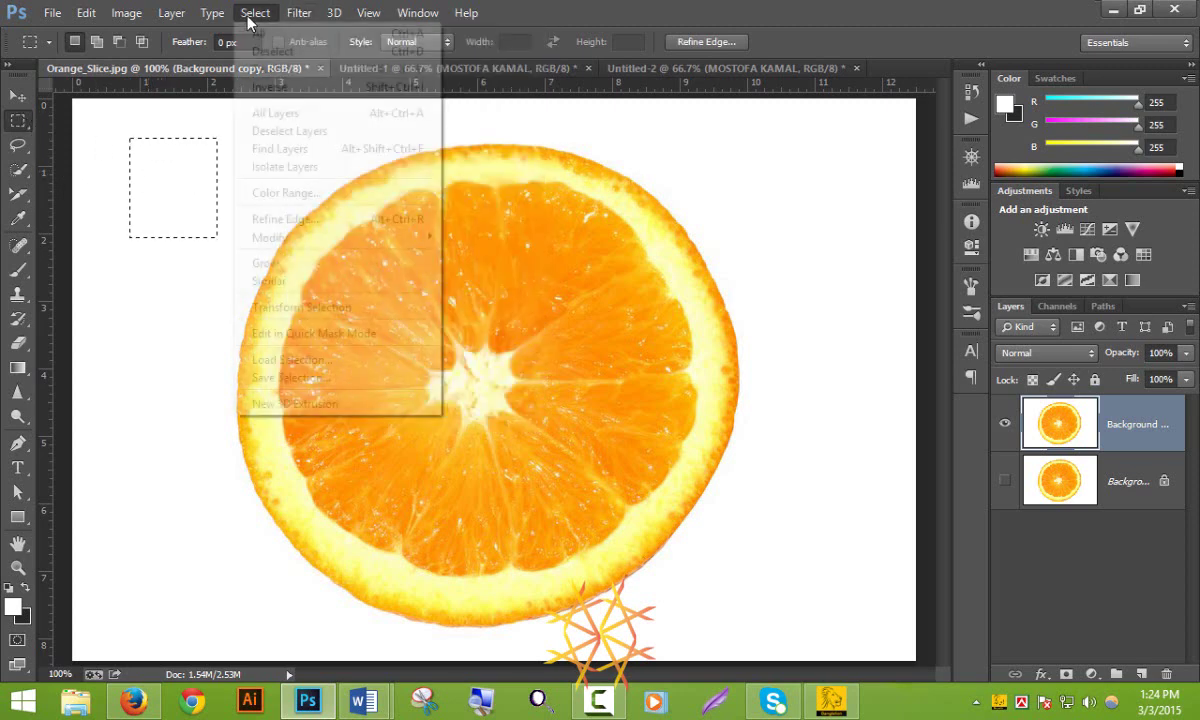
left_click(297, 281)
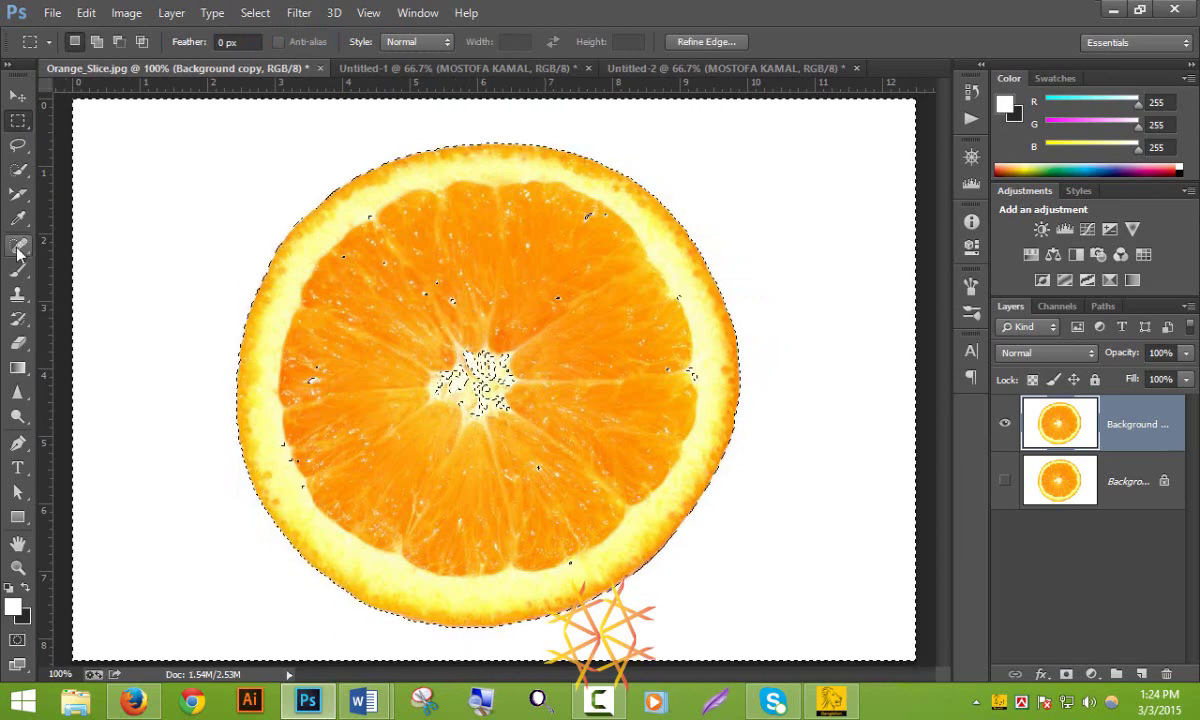
- Subtract the stray specks inside the orange from the selection using the Quick Selection tool
left_click(19, 169)
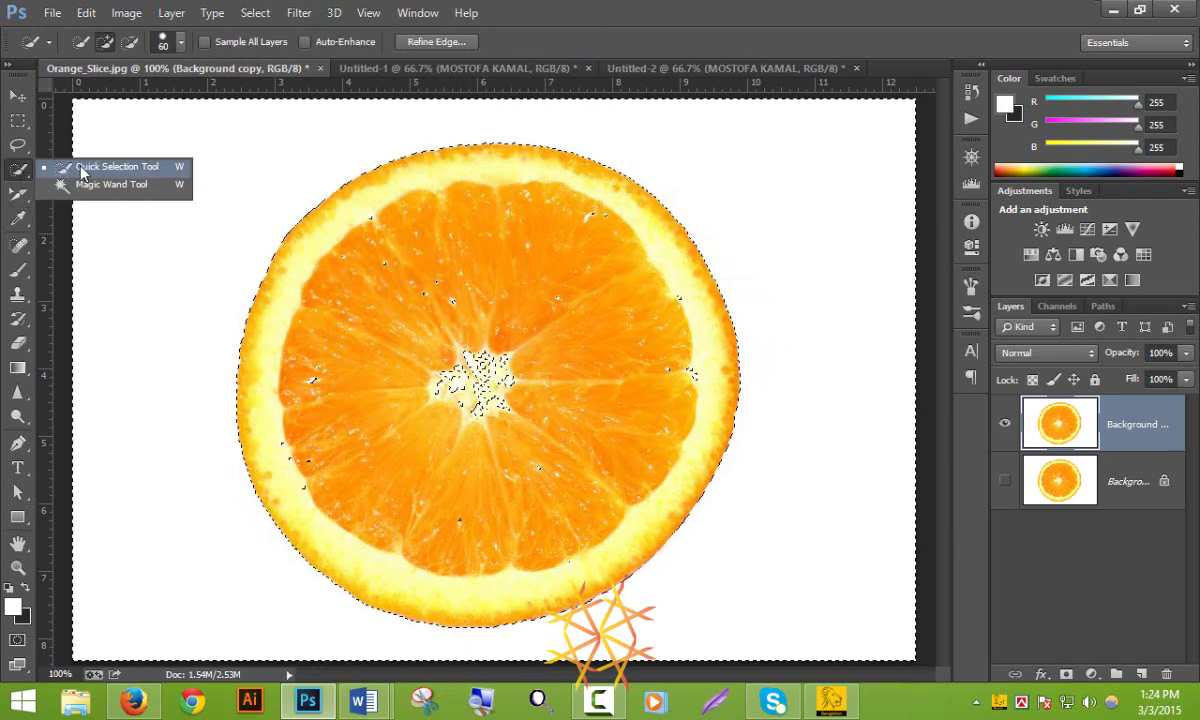
left_click(84, 169)
left_click(131, 43)
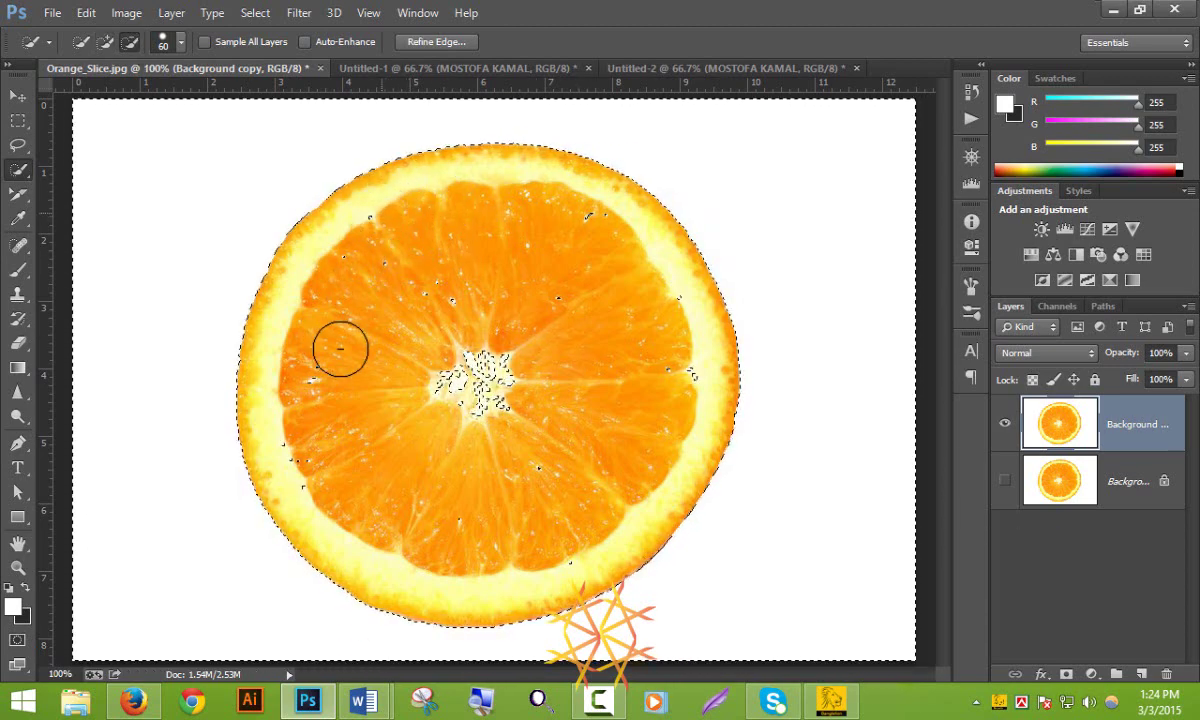
left_click_drag(534, 428, 437, 381)
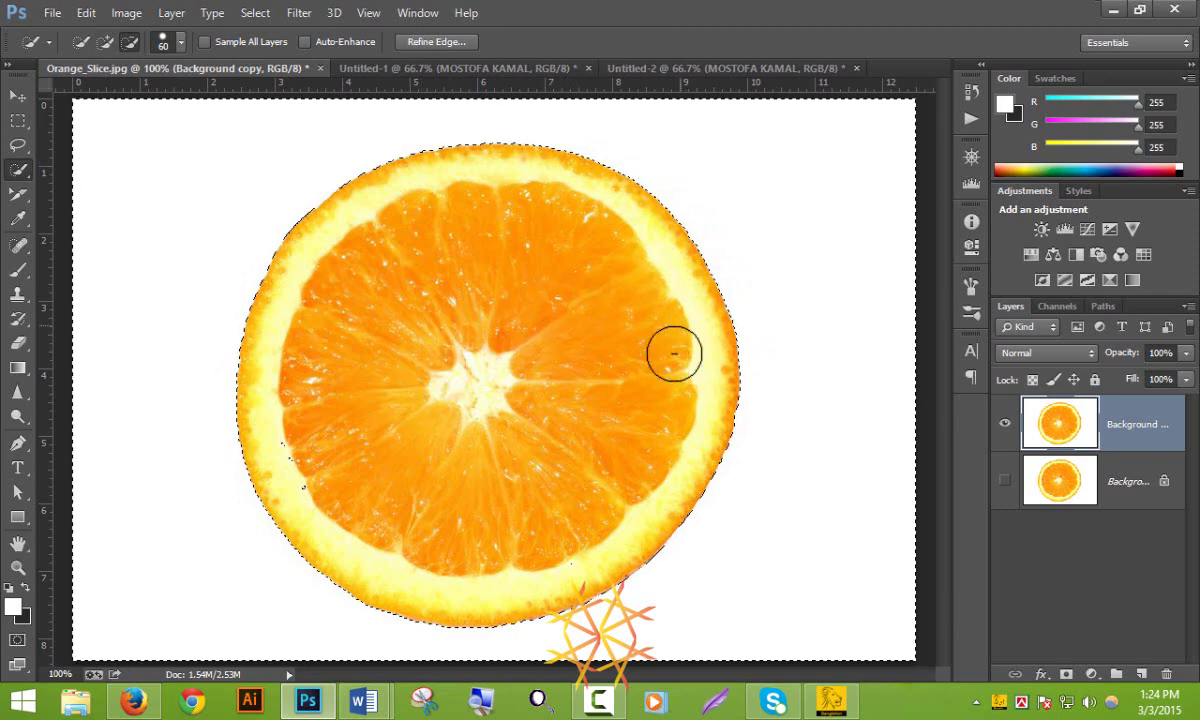
left_click_drag(332, 474, 311, 477)
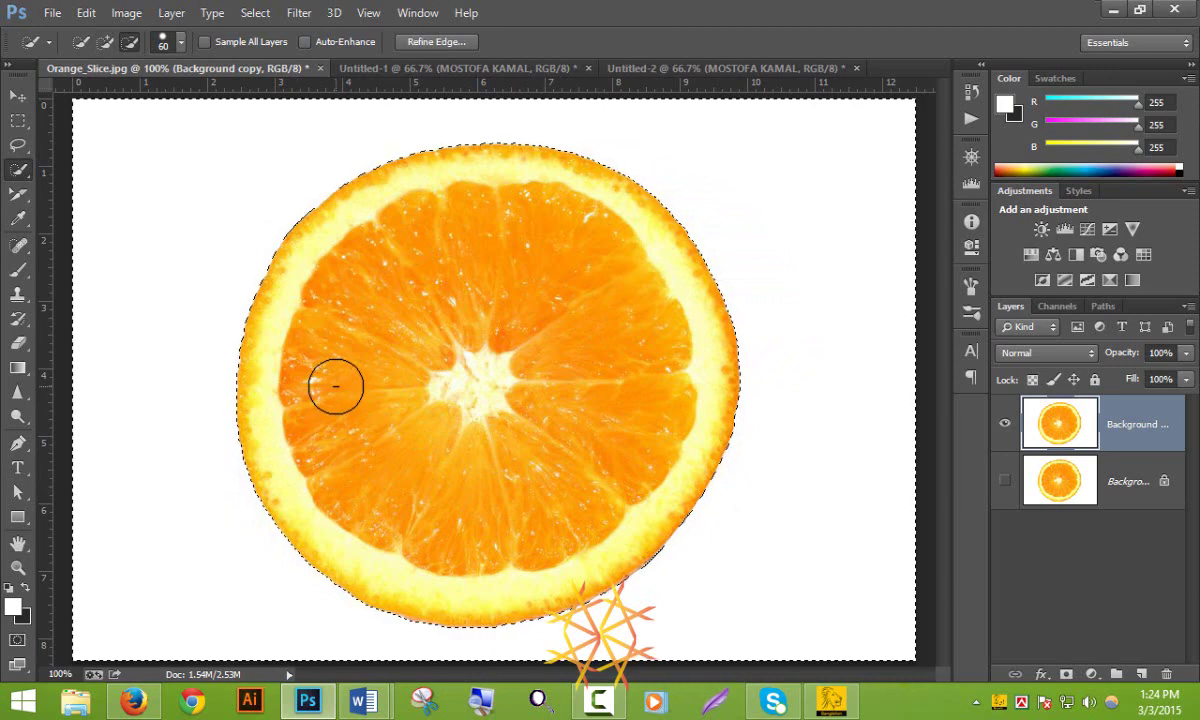
- Delete the selected white background from the orange copy layer and return to the Untitled-2 document
left_click(18, 96)
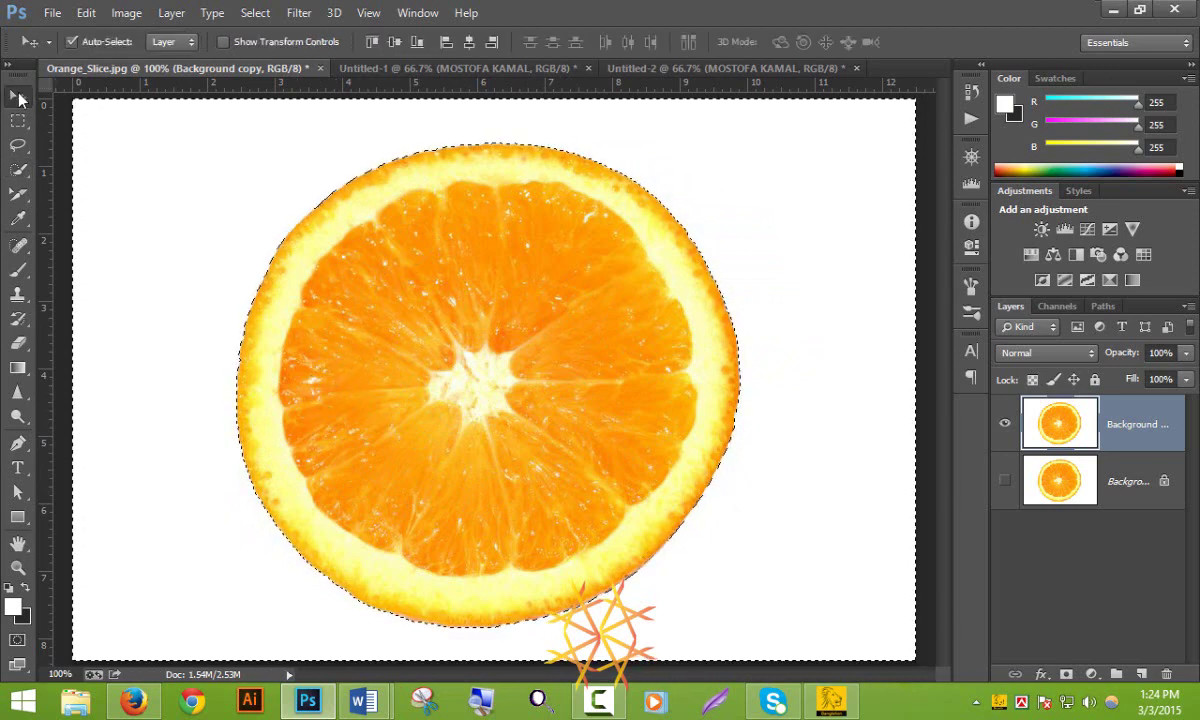
key("Delete")
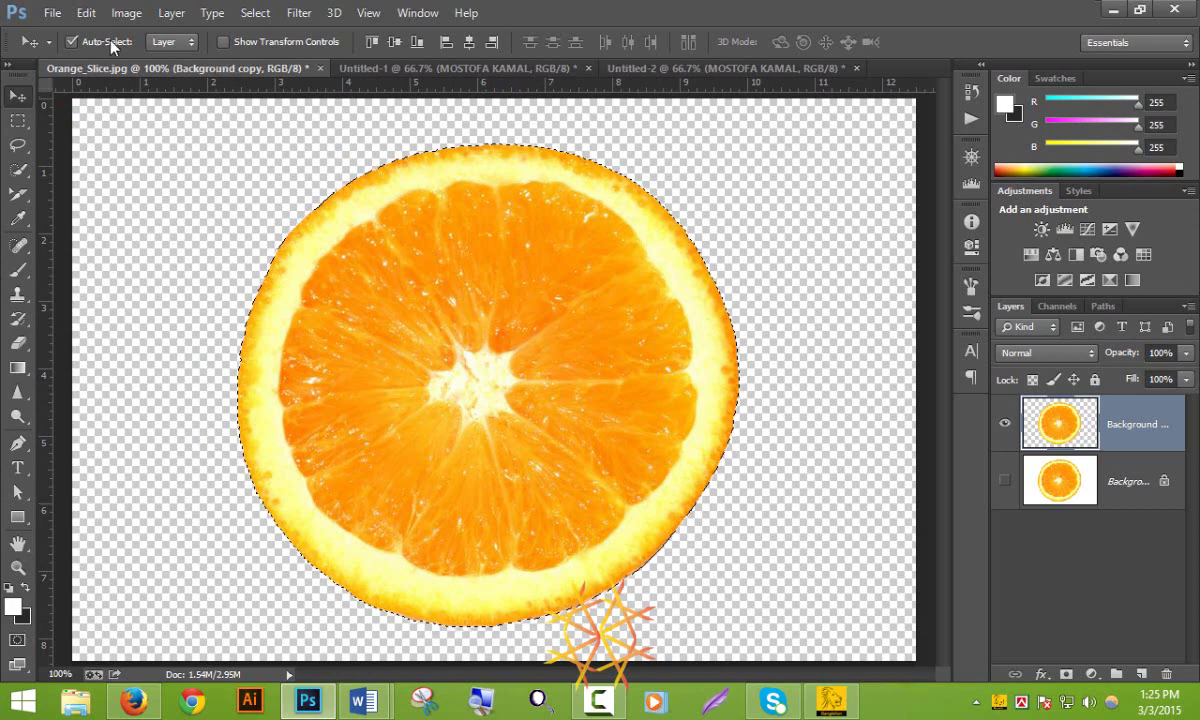
left_click(720, 69)
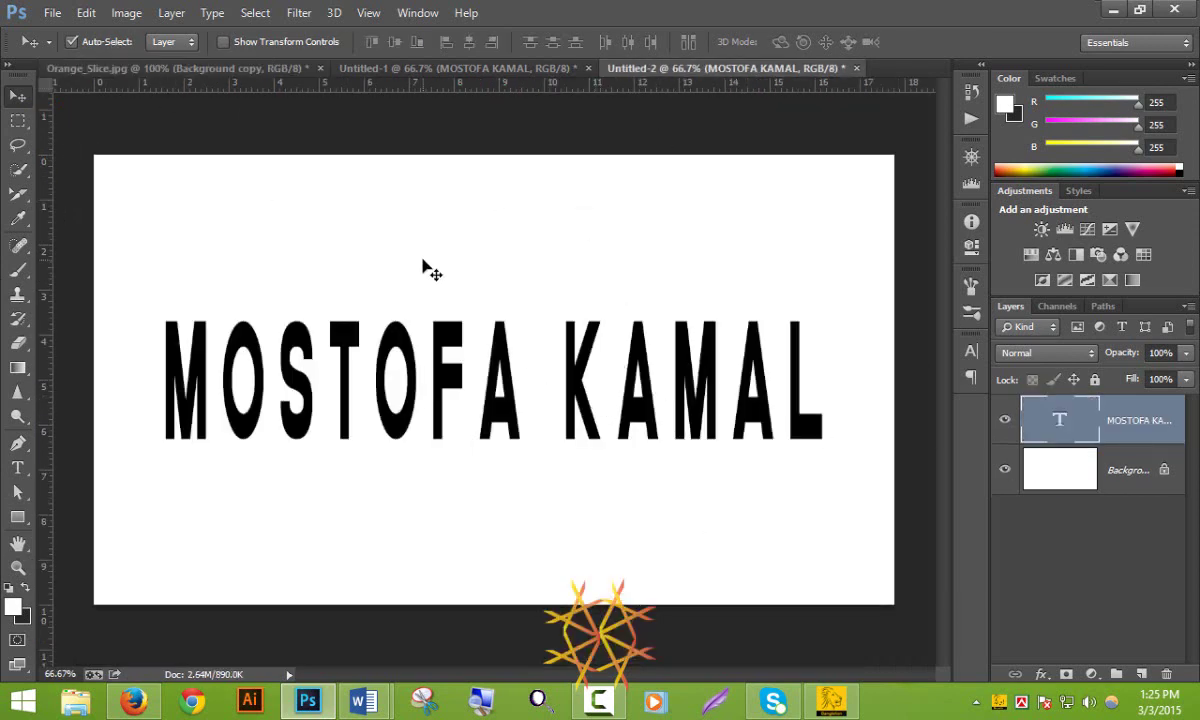
key("ctrl+v")
left_click_drag(554, 310, 512, 320)
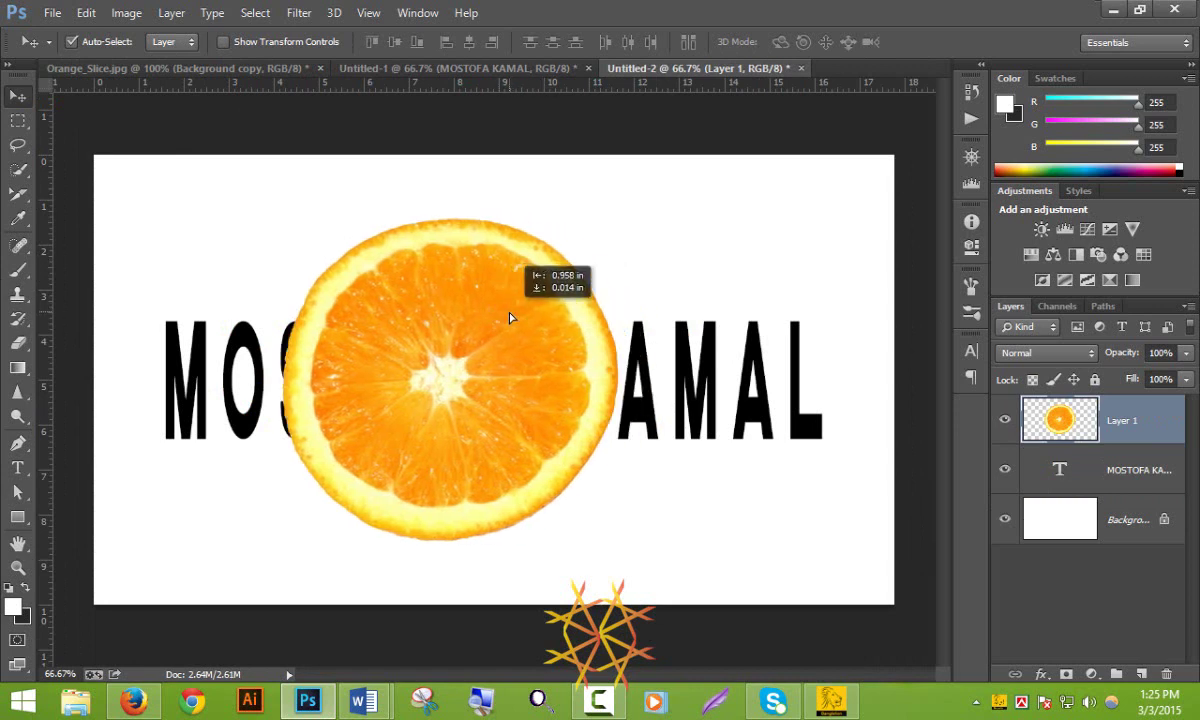
key("ctrl+t")
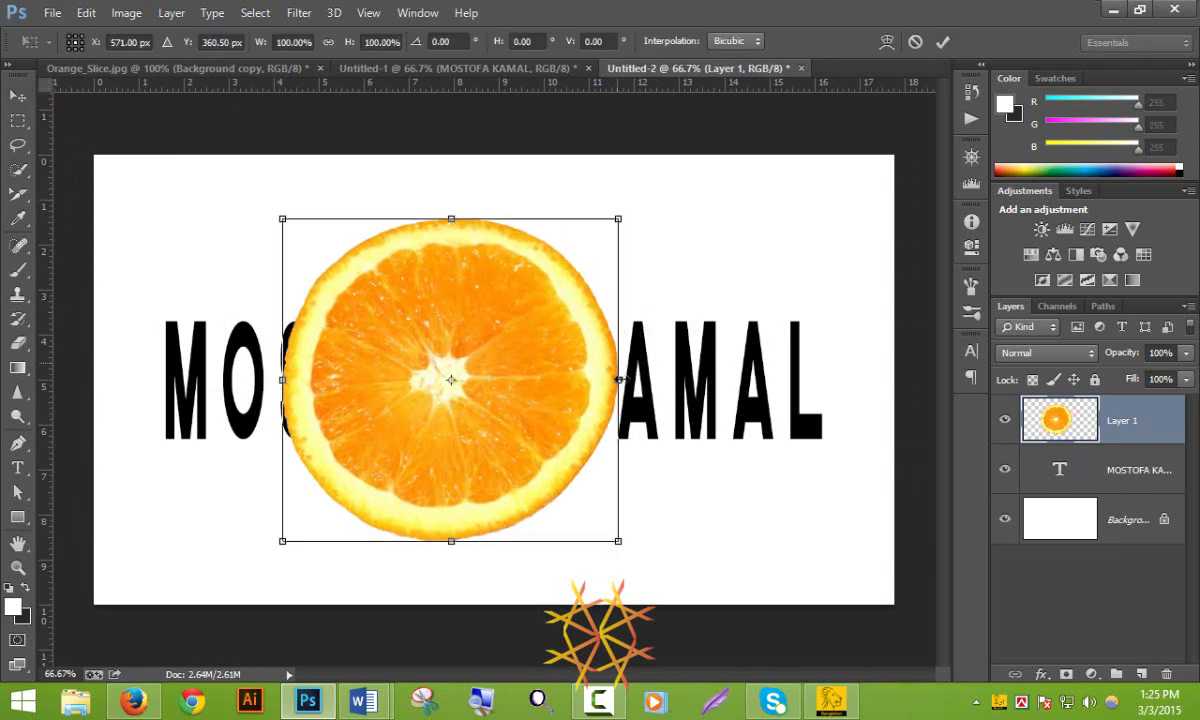
left_click_drag(619, 381, 845, 393)
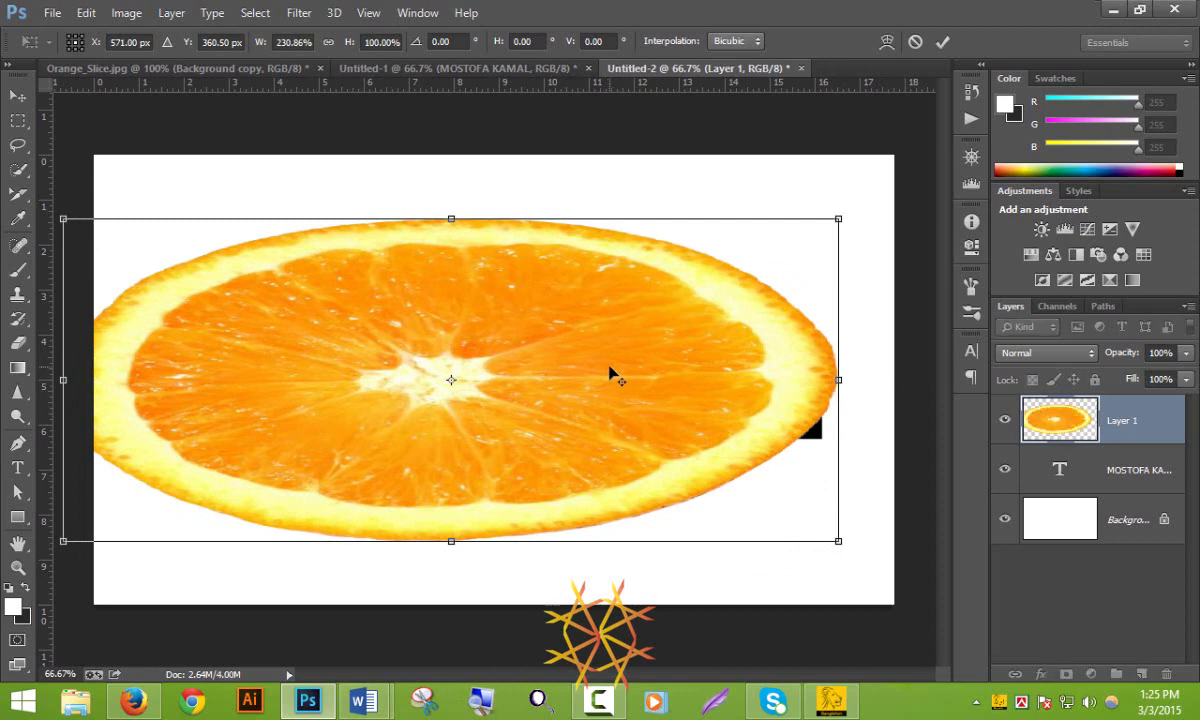
mouse_move(612, 372)
left_mouse_down()
mouse_move(537, 363)
mouse_move(549, 353)
left_mouse_up()
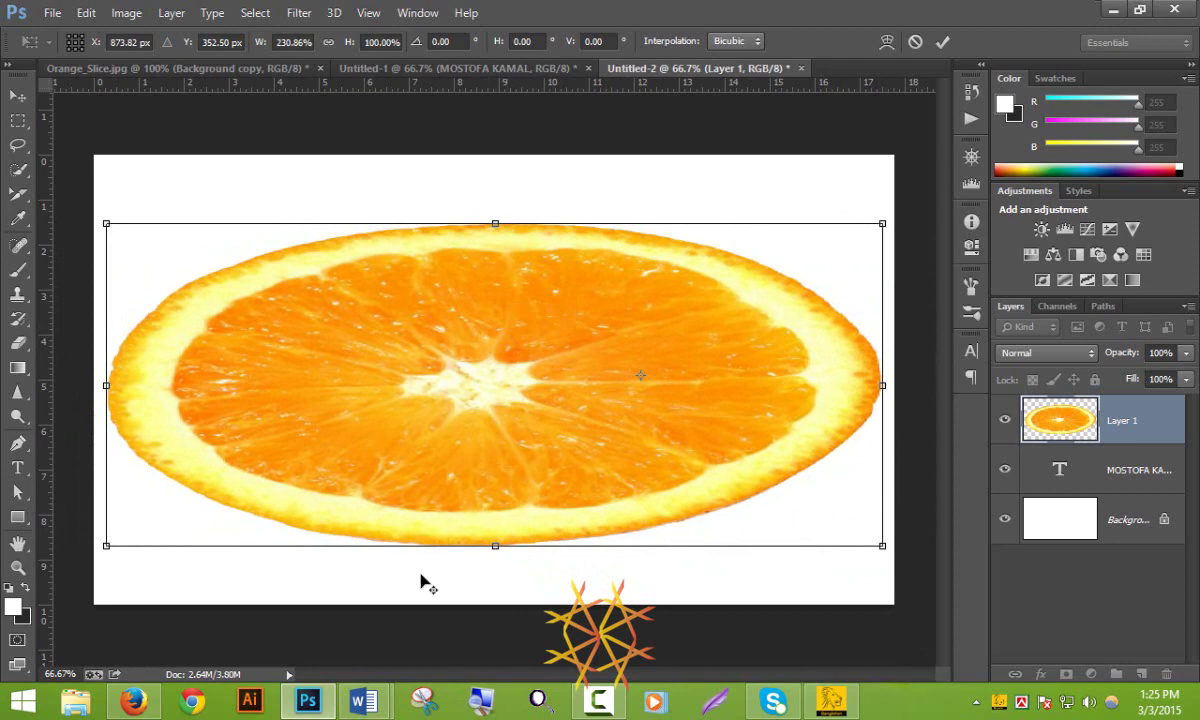
left_click_drag(499, 552, 499, 577)
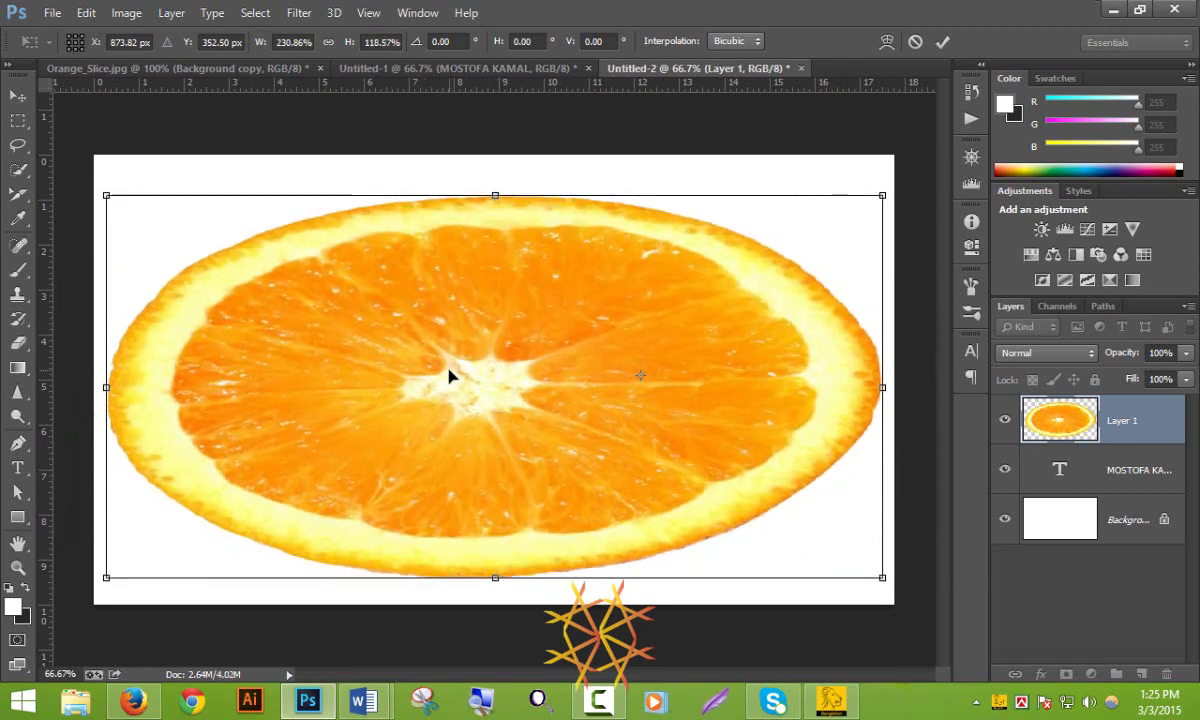
key("Return")
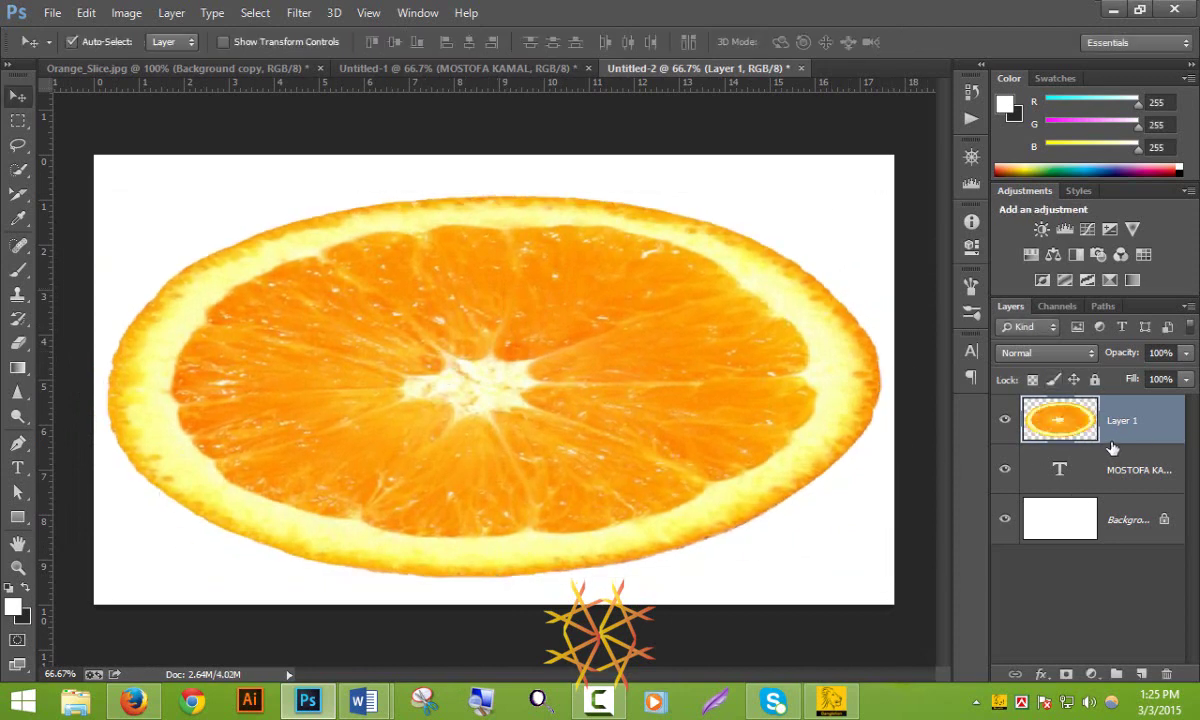
- Clip the orange Layer 1 to the text layer with Layer > Create Clipping Mask
right_click(1153, 428)
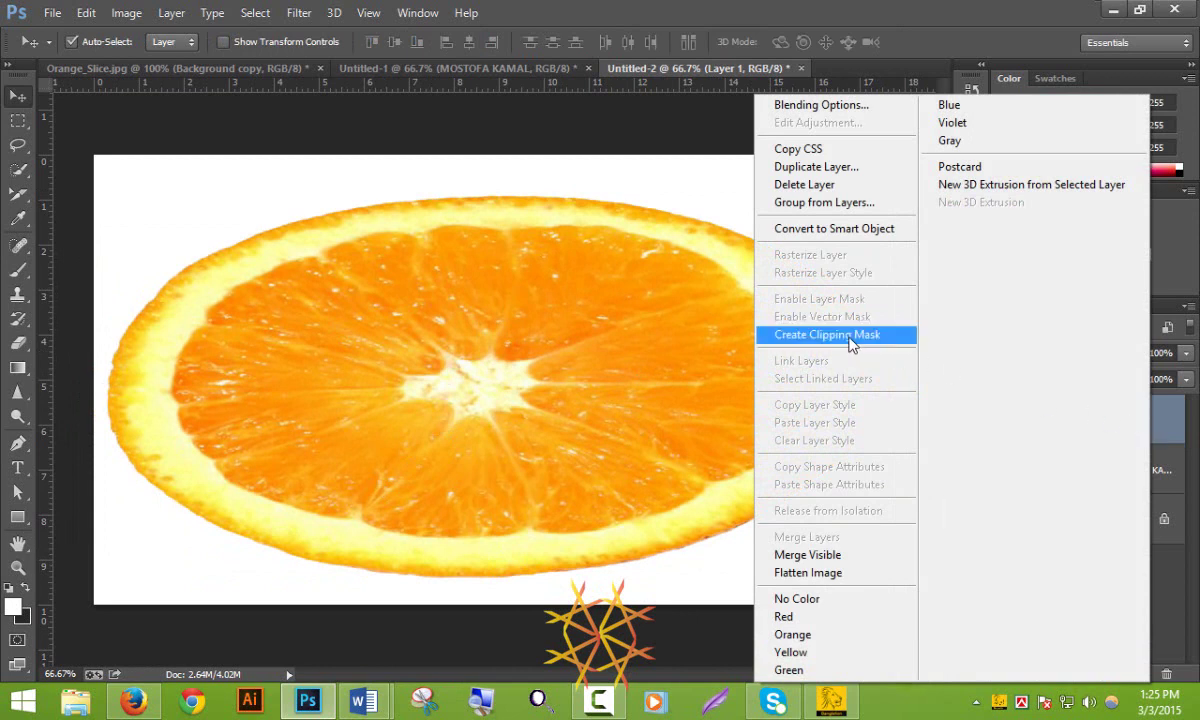
left_click(168, 13)
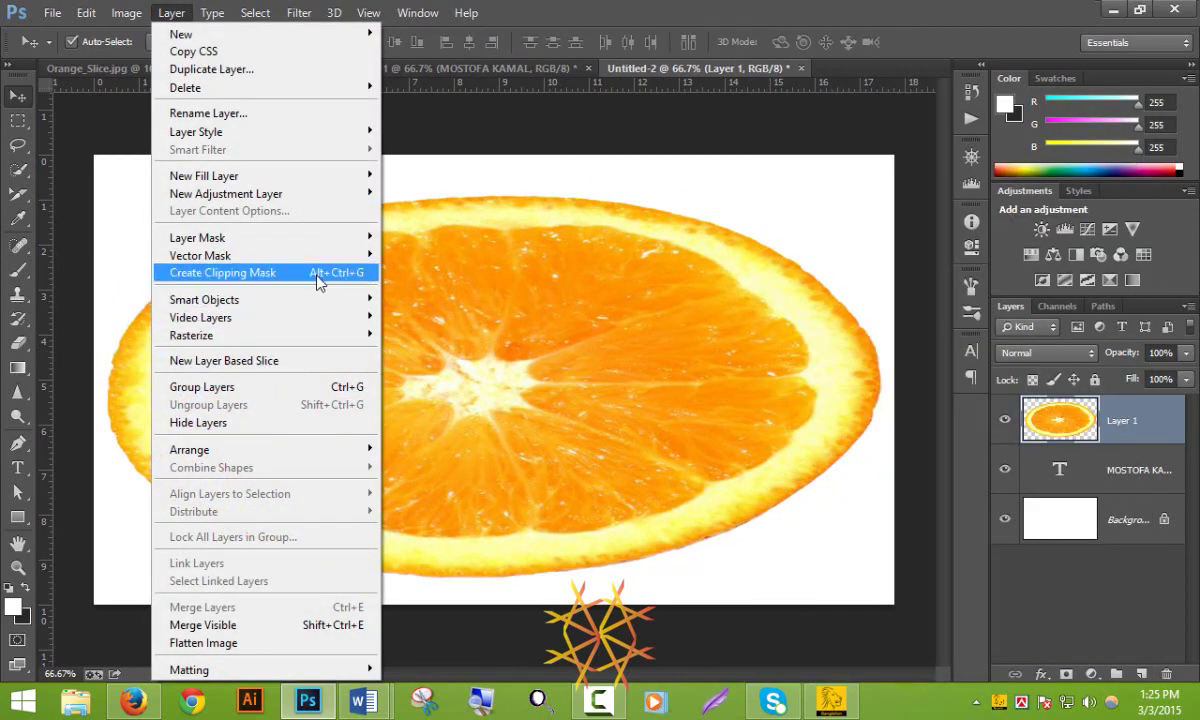
left_click(318, 281)
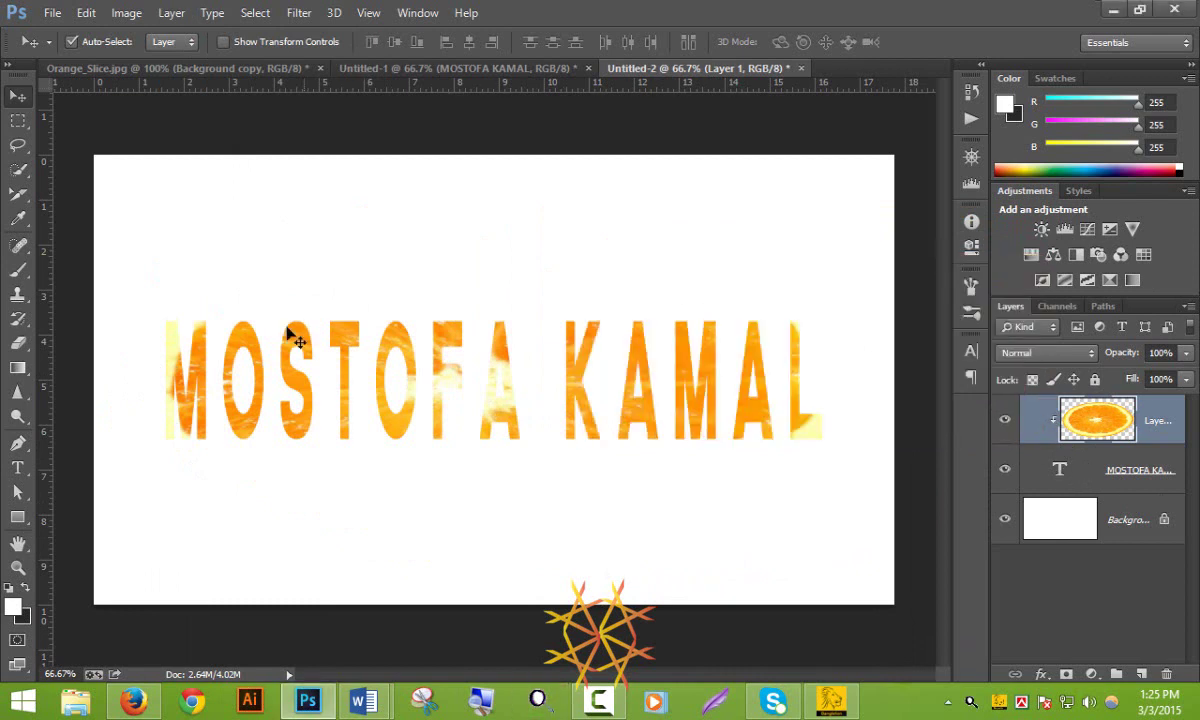
left_click(1052, 474)
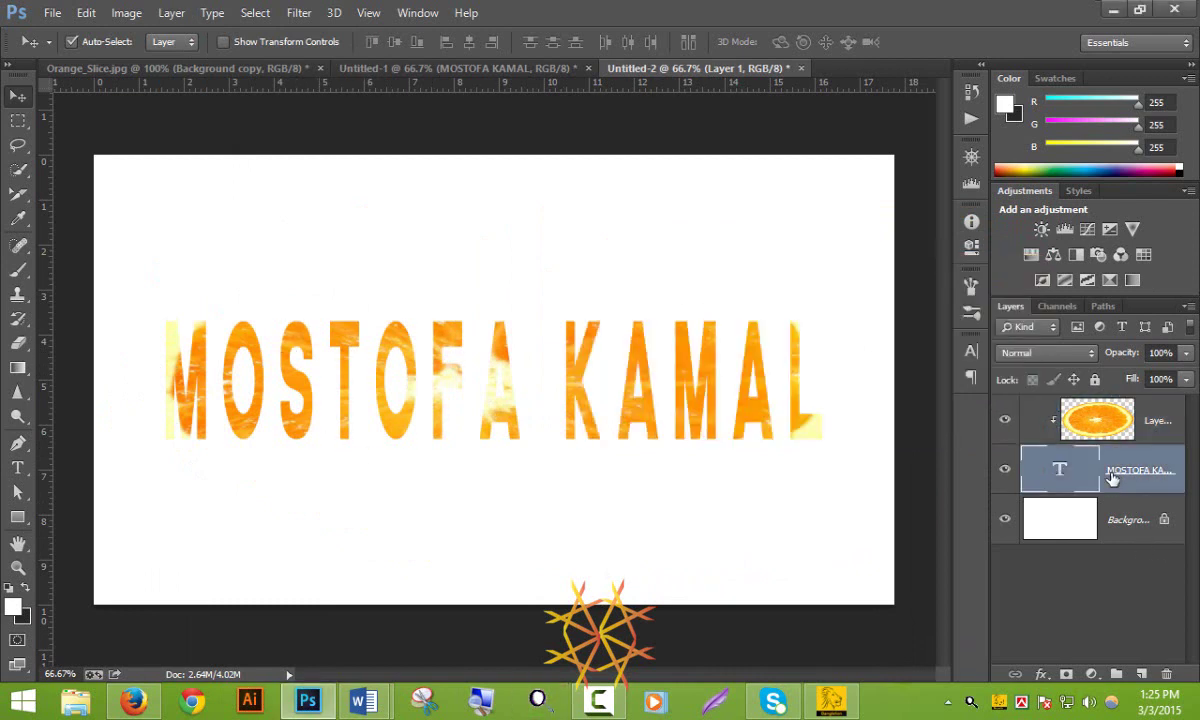
left_click(171, 13)
mouse_move(196, 132)
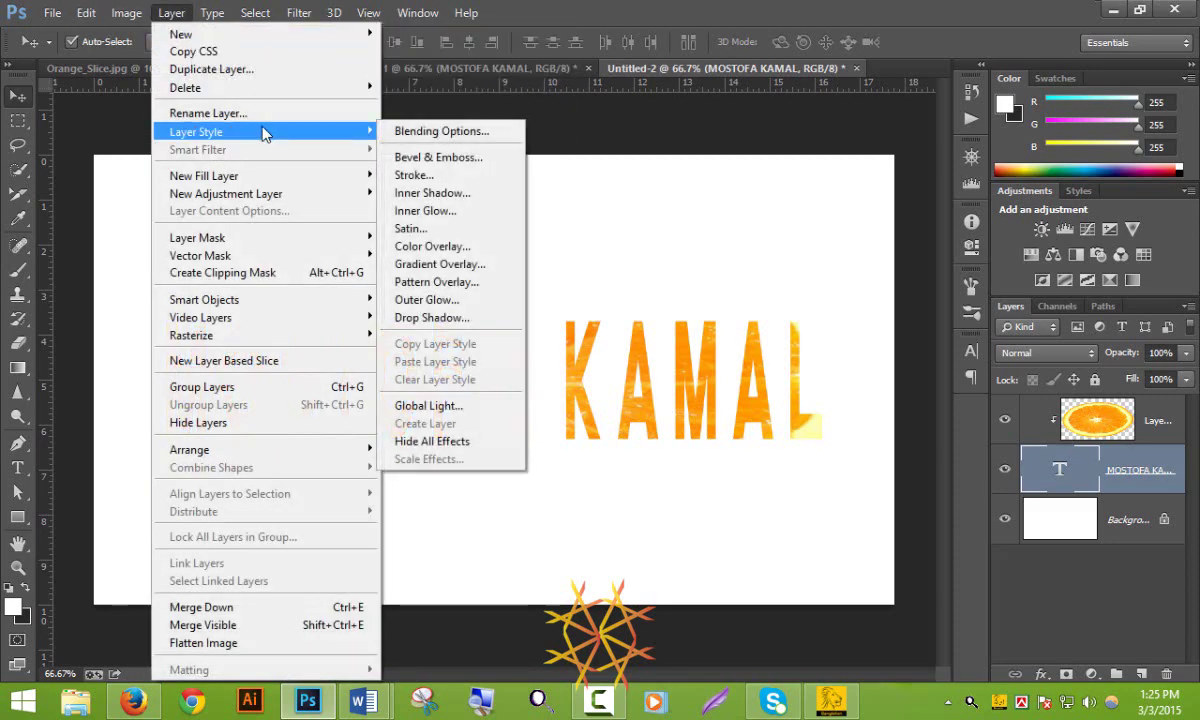
left_click(448, 133)
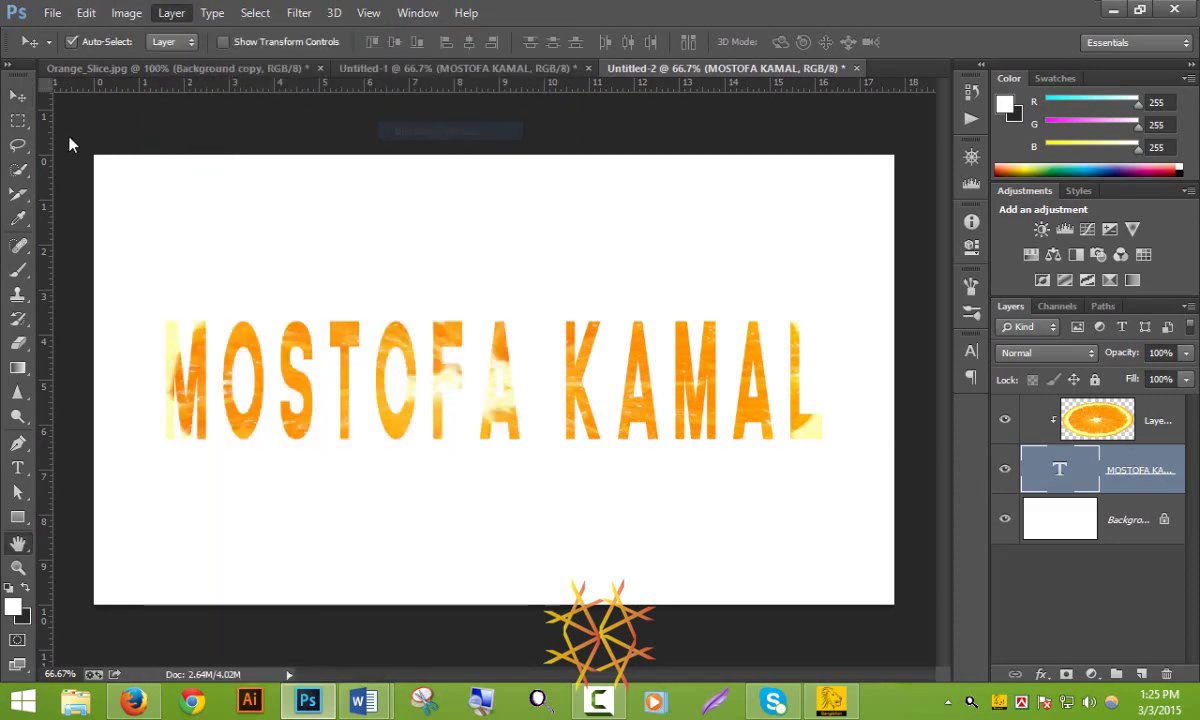
left_click(495, 416)
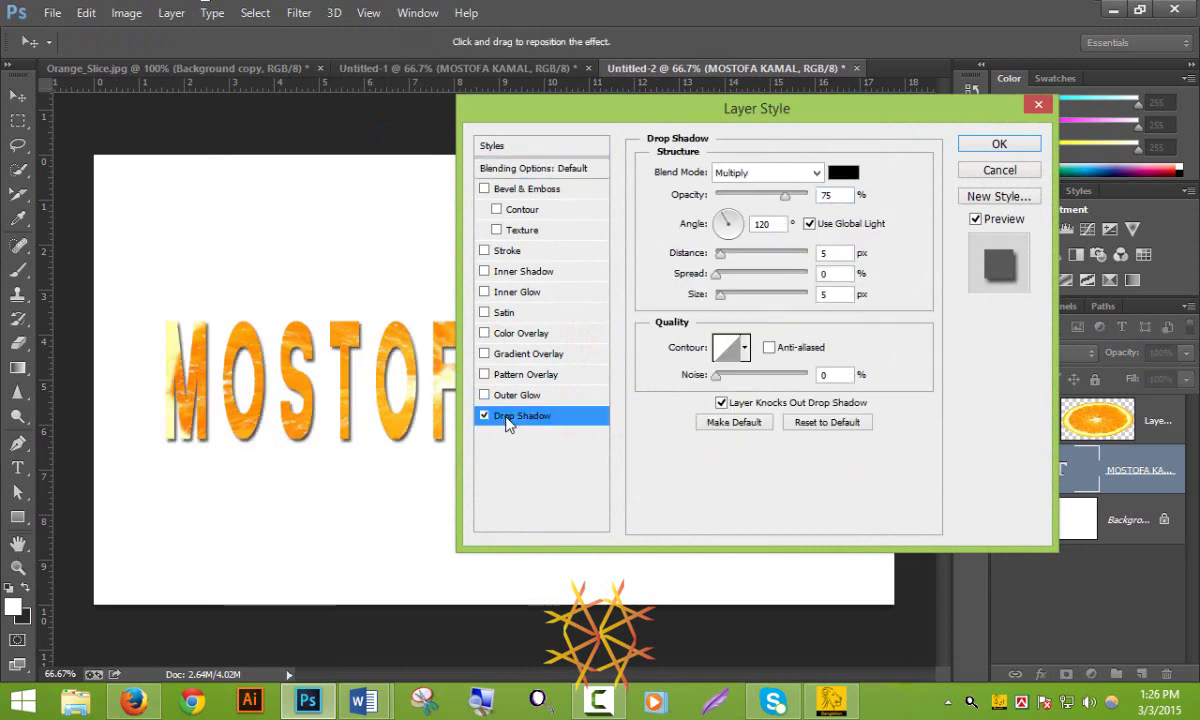
- Set the drop shadow colour to bright red and adjust its distance
left_click(843, 174)
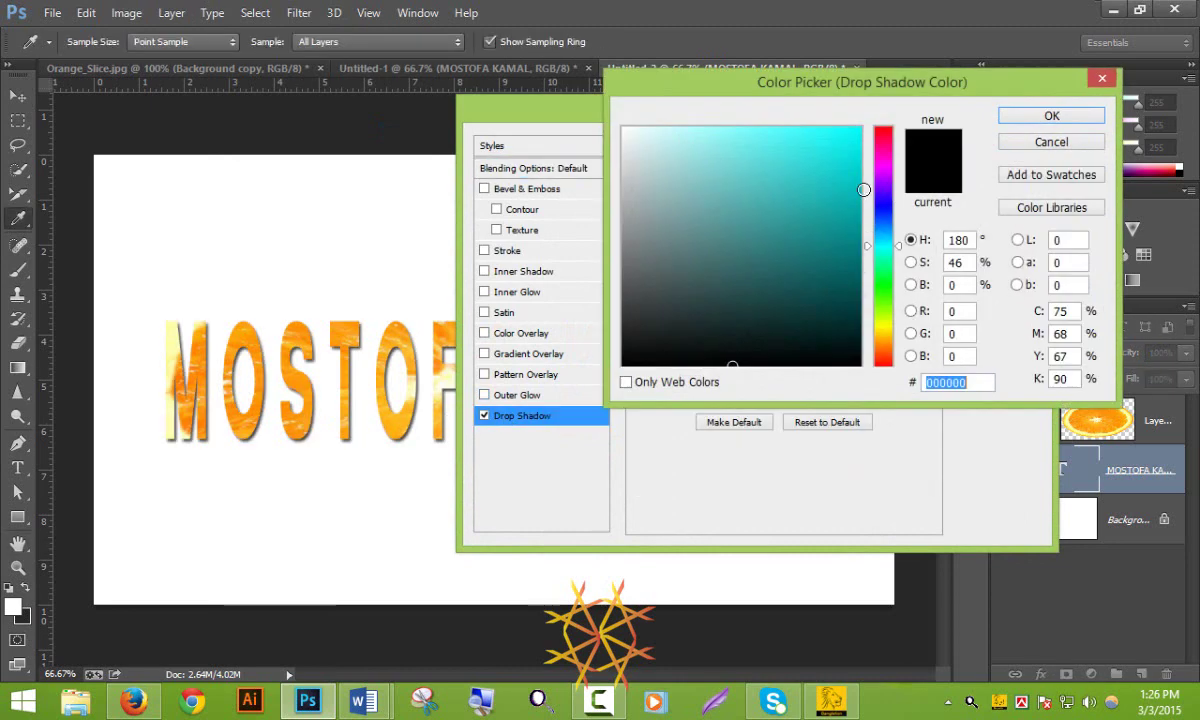
left_click_drag(890, 162, 888, 124)
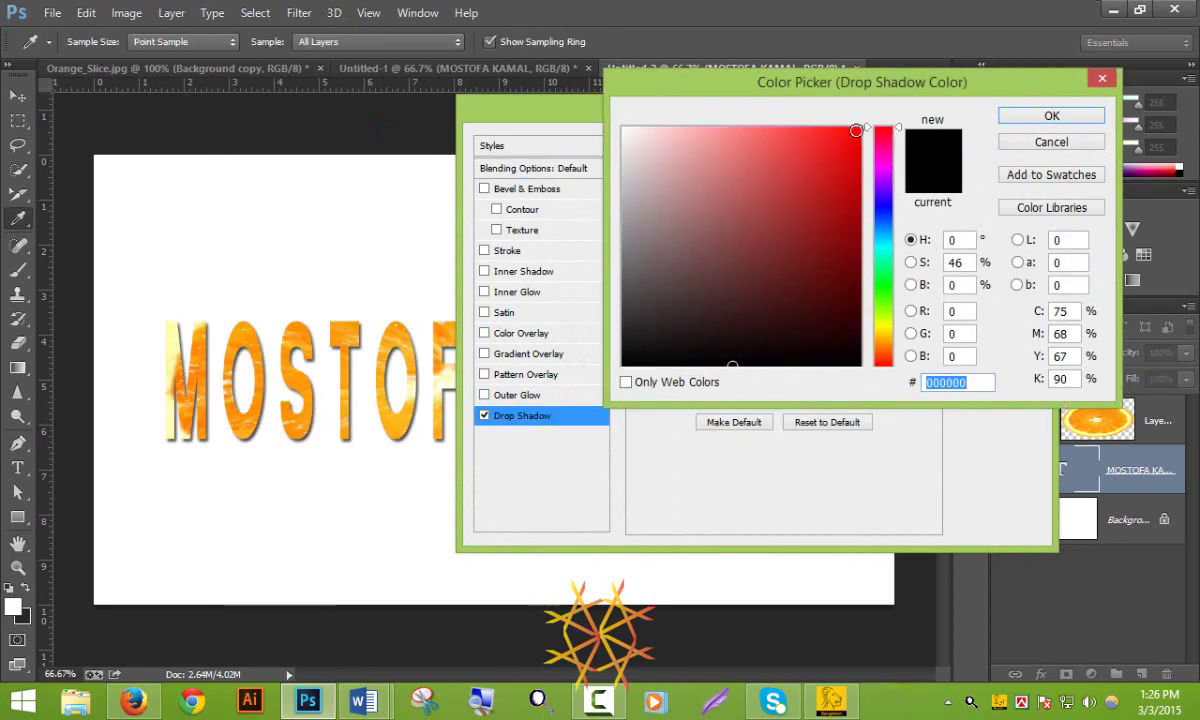
left_click(856, 130)
left_click(1040, 117)
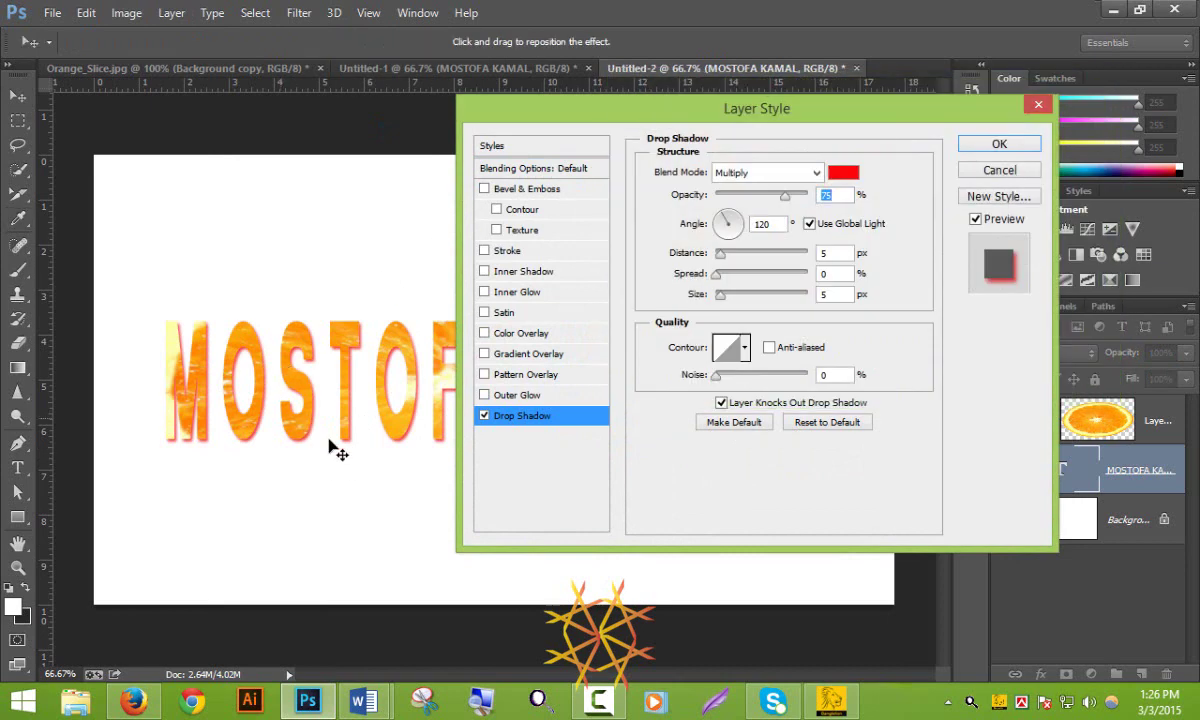
left_click_drag(725, 258, 724, 260)
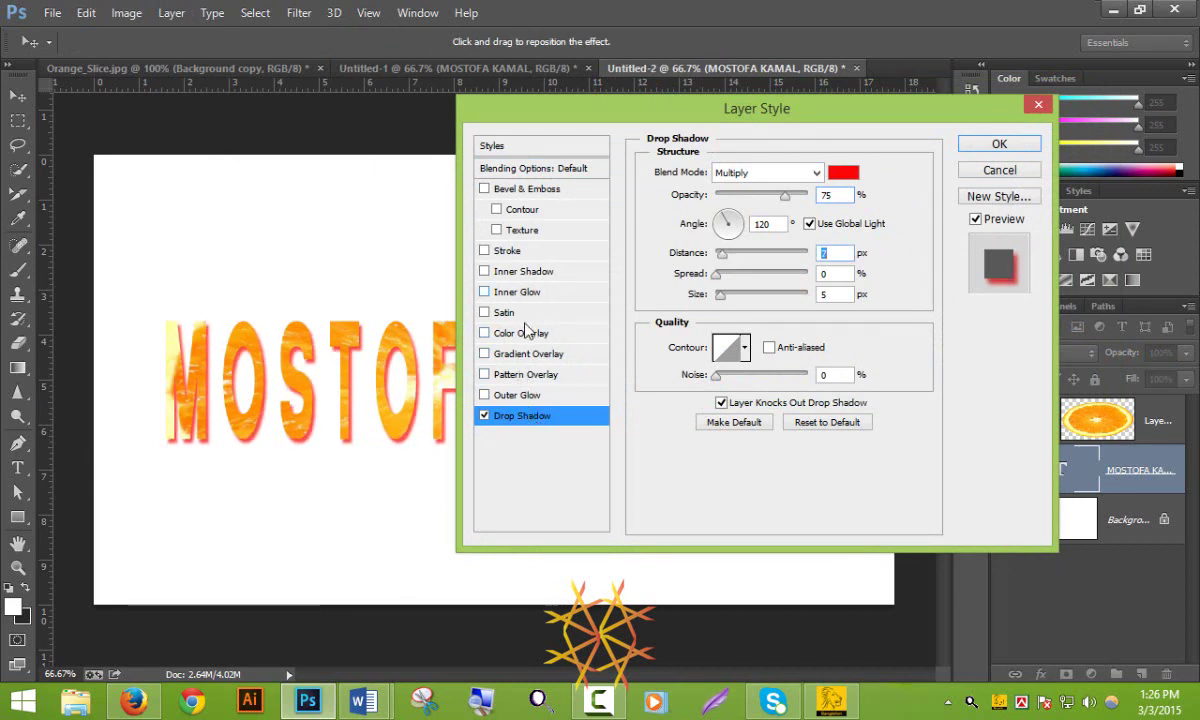
- Add a 2 px Stroke to the text, positioned Outside the letter edges
left_click(517, 254)
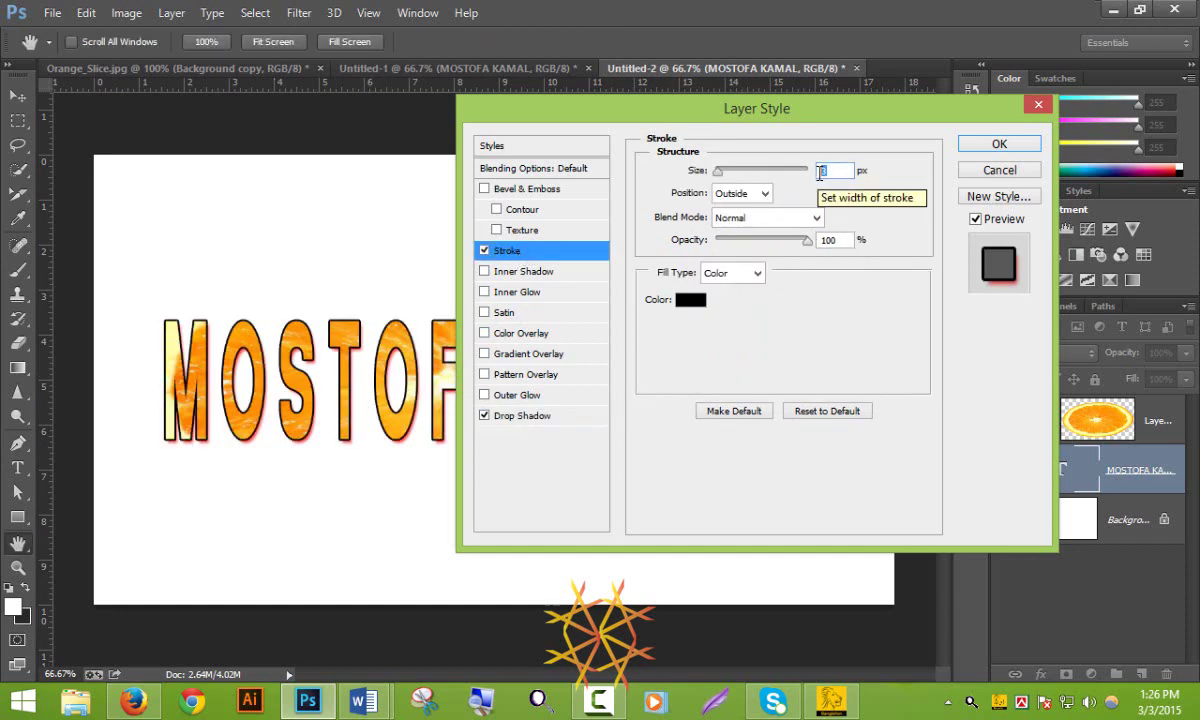
type("1")
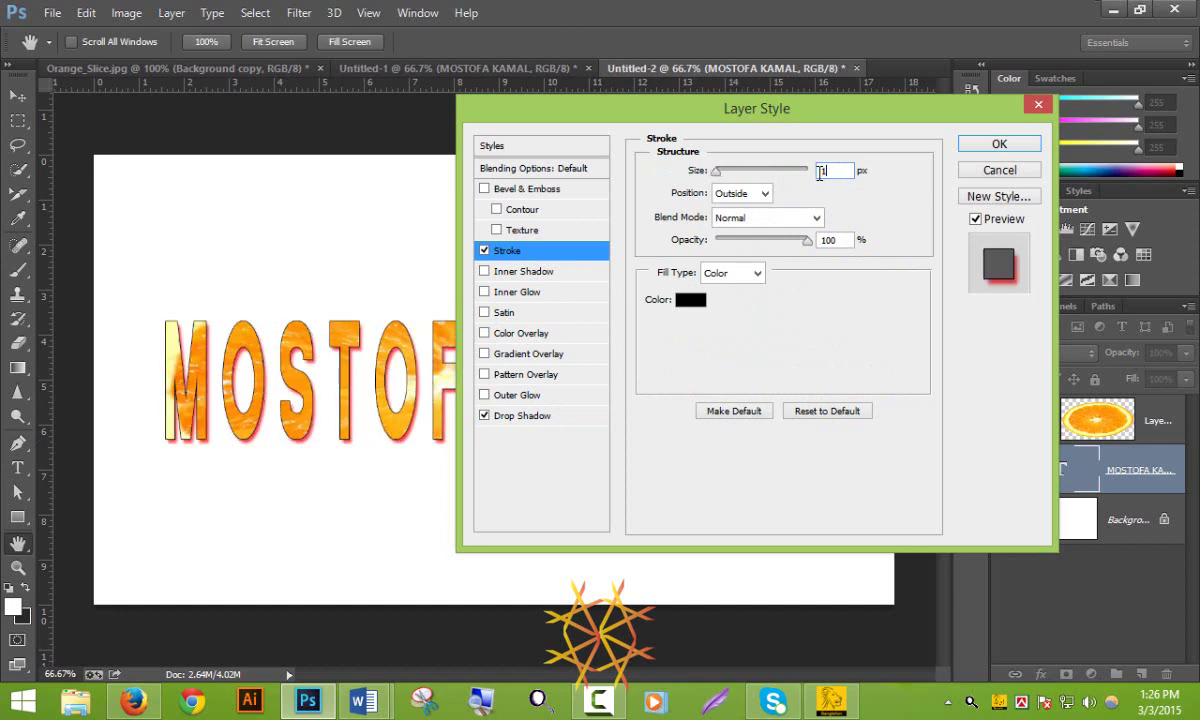
type("2")
key("BackSpace")
key("BackSpace")
type("3")
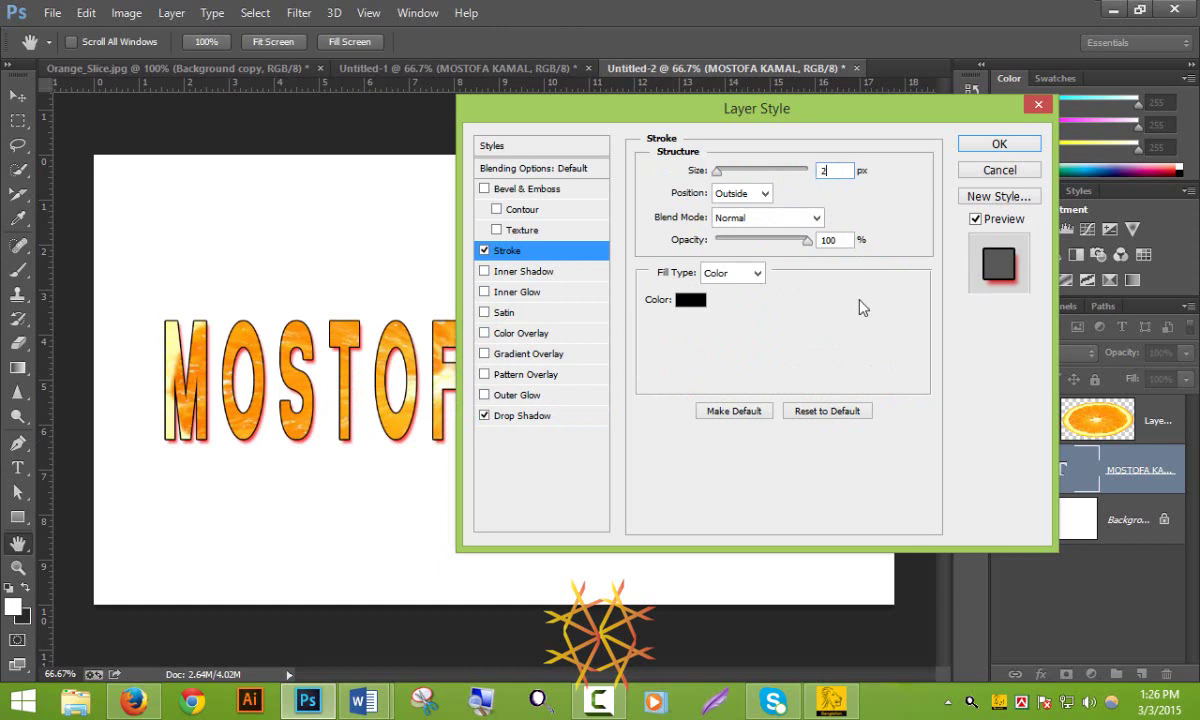
left_click(763, 195)
left_click(748, 243)
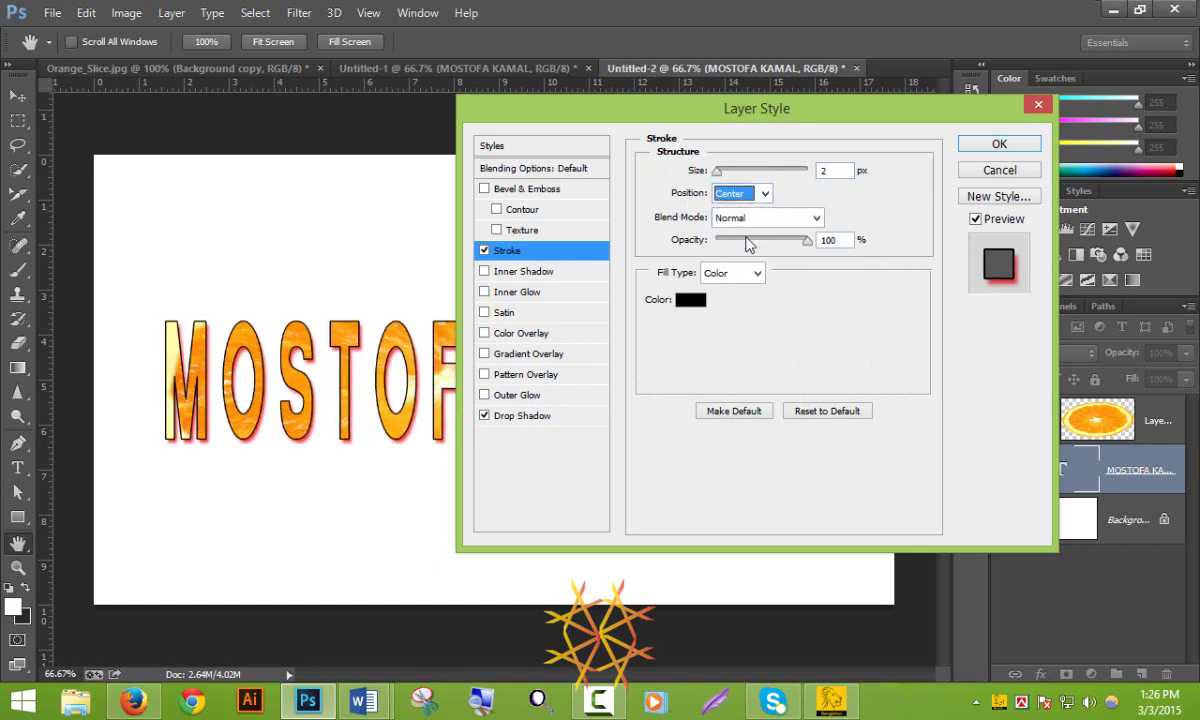
left_click(766, 194)
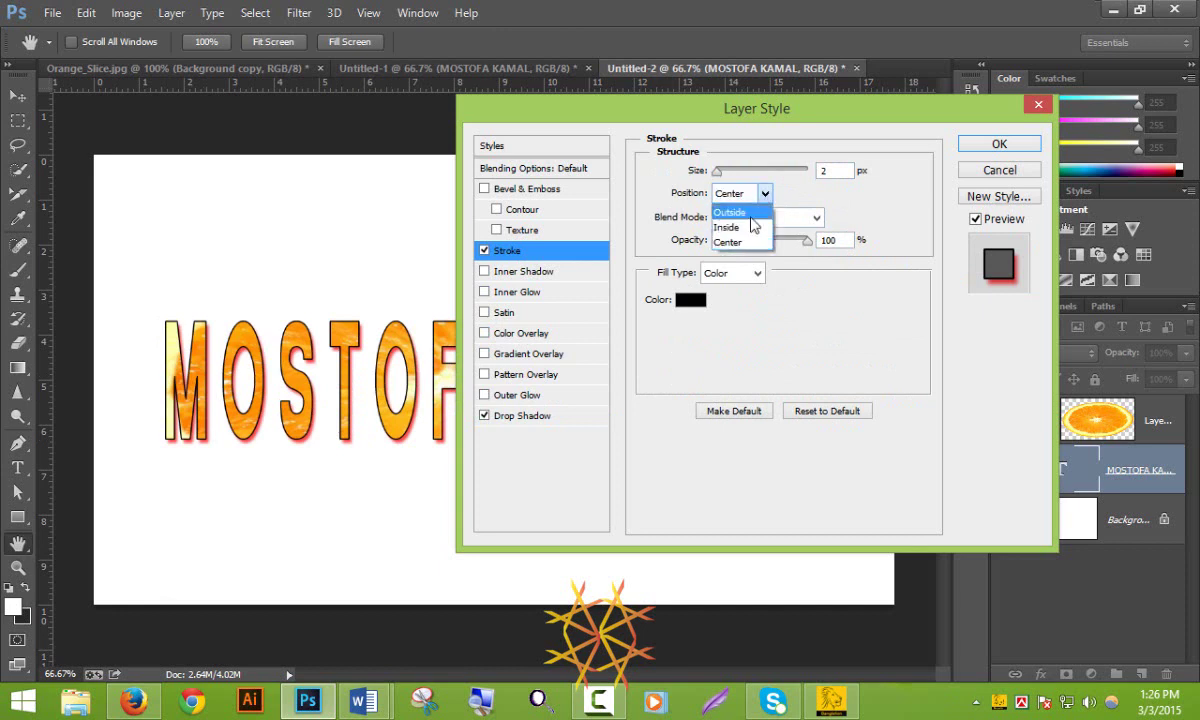
left_click(750, 210)
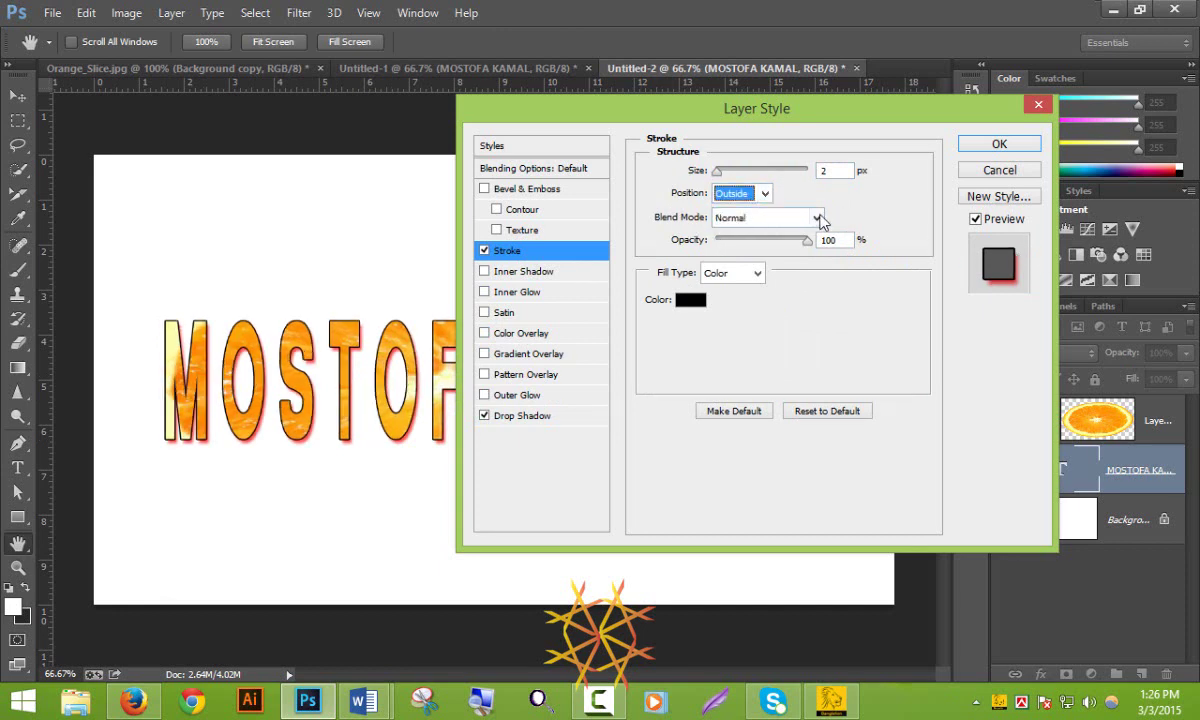
- Keep the stroke on Normal blend mode with a solid black Color fill, and apply
left_click(816, 218)
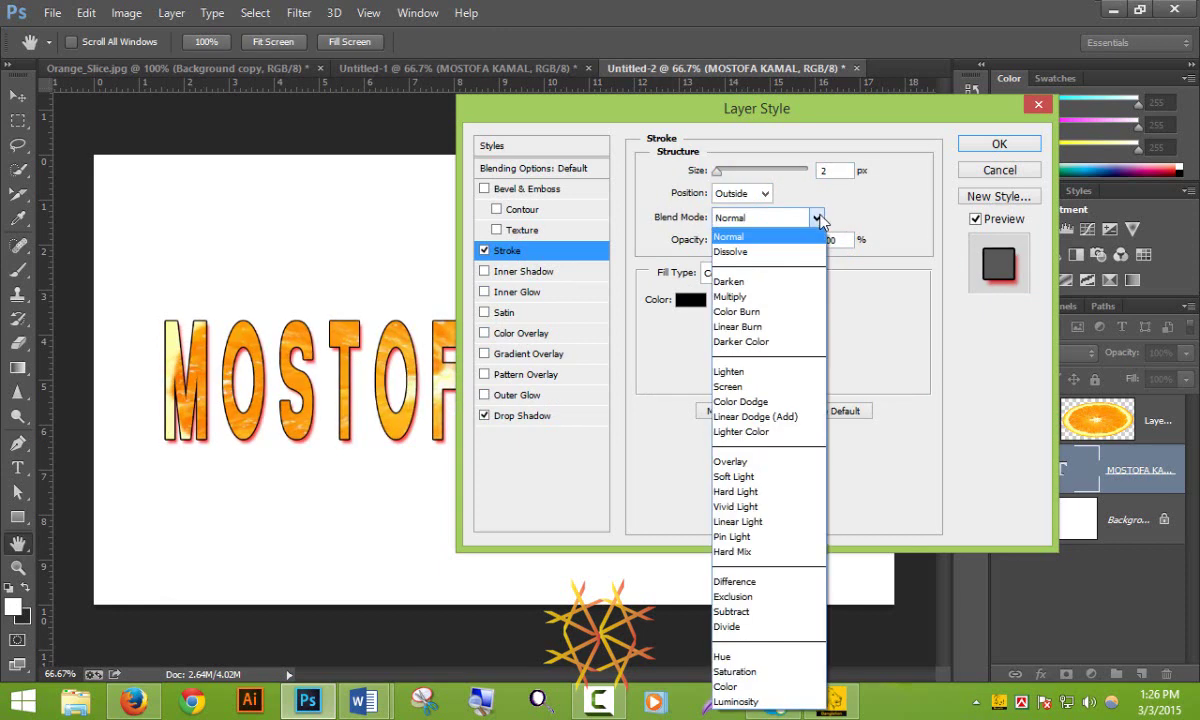
left_click(760, 282)
left_click(817, 218)
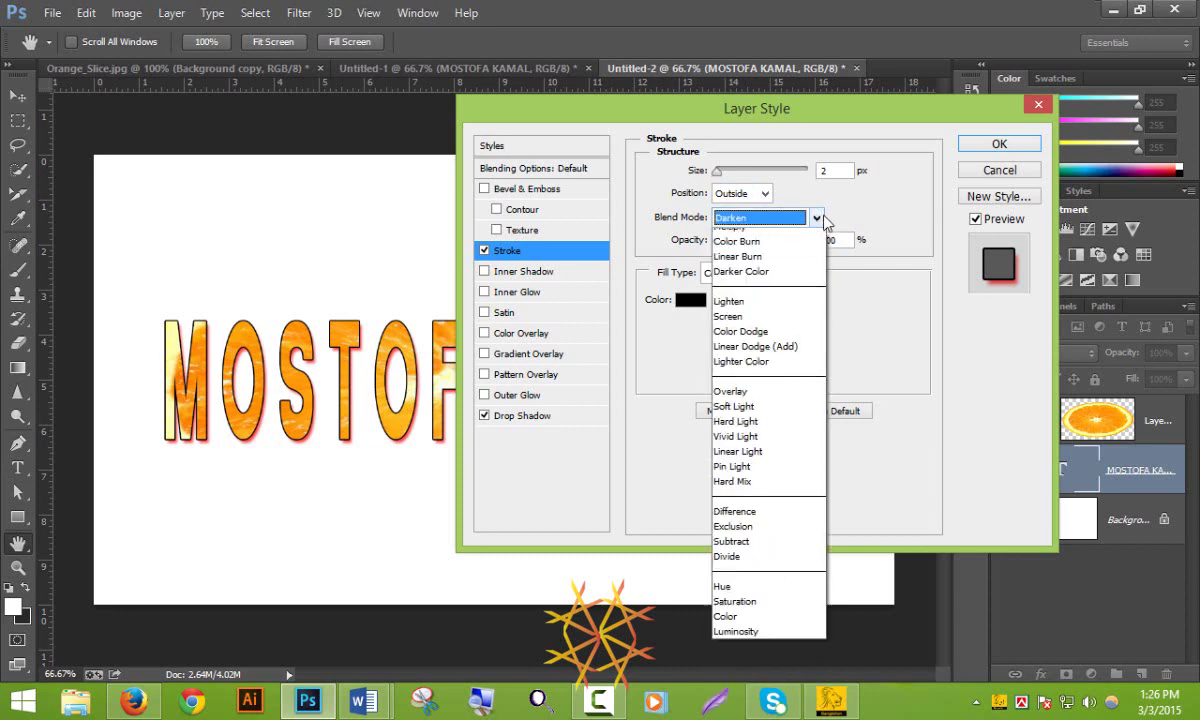
left_click(785, 236)
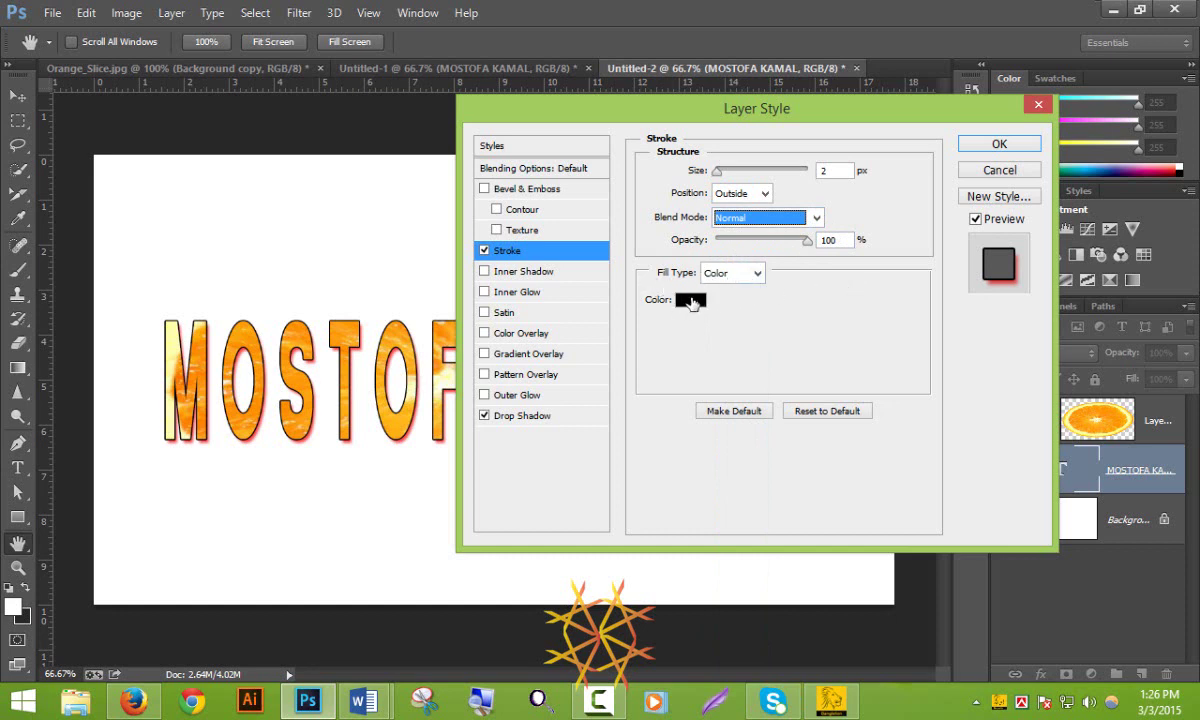
left_click(758, 274)
left_click(742, 308)
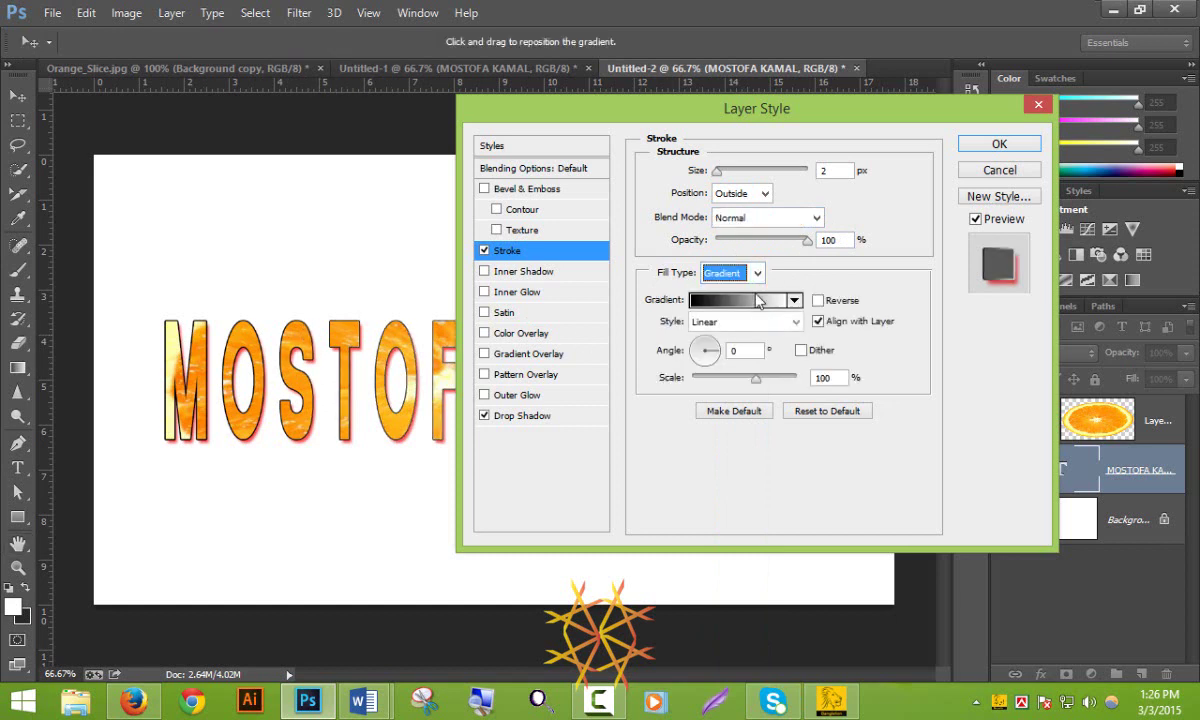
left_click(758, 274)
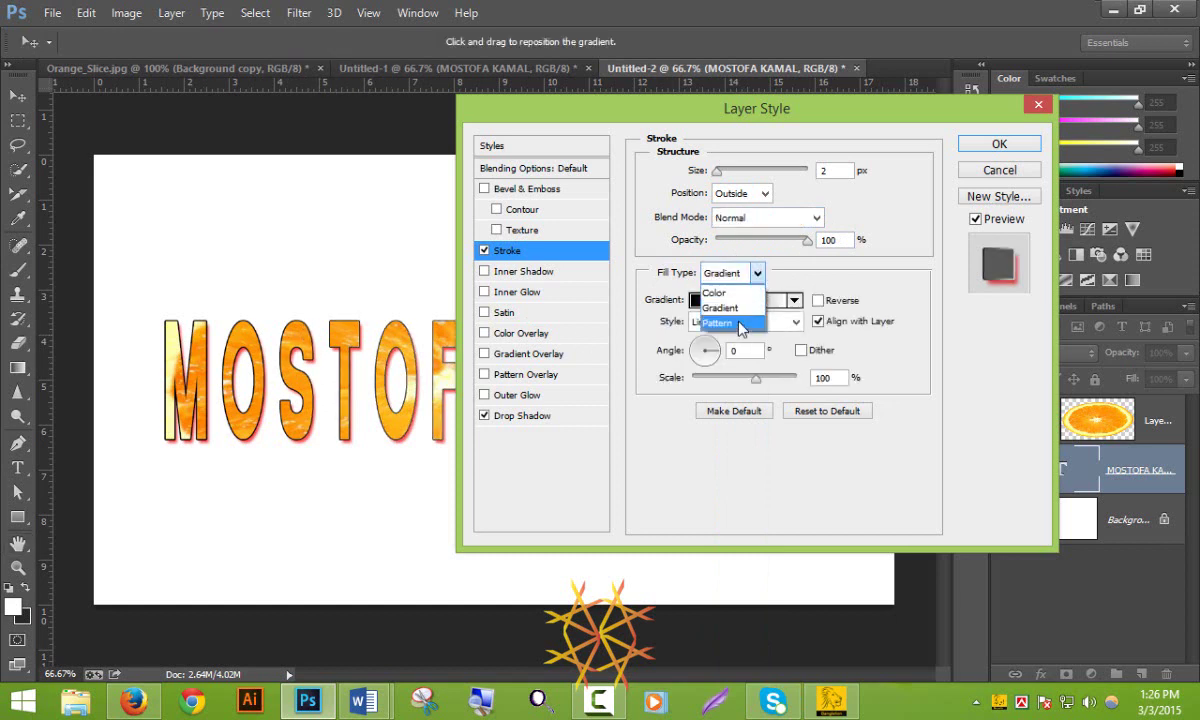
left_click(739, 323)
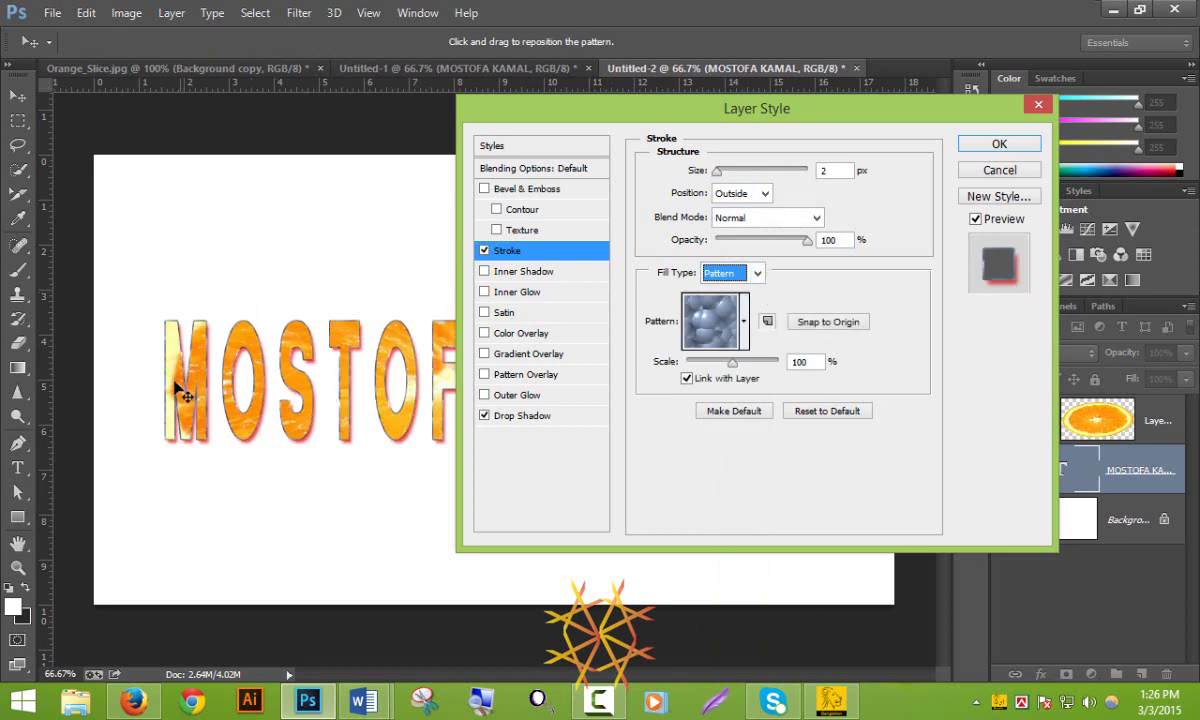
left_click(758, 274)
left_click(720, 292)
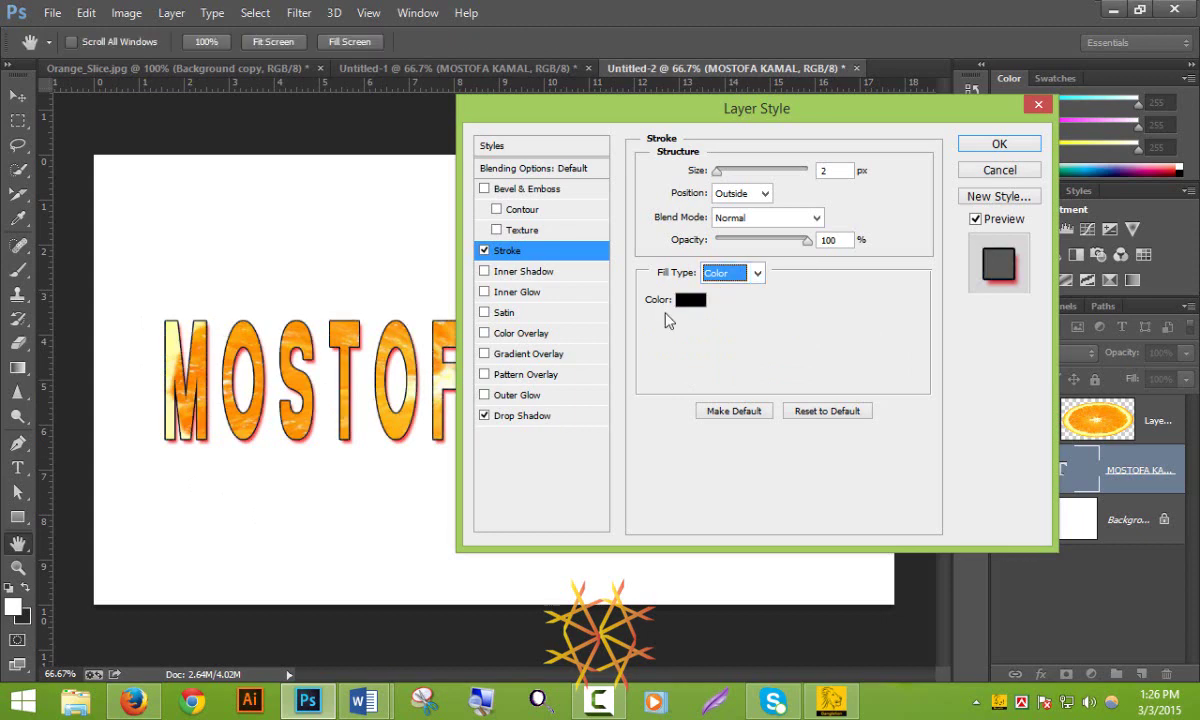
left_click(997, 145)
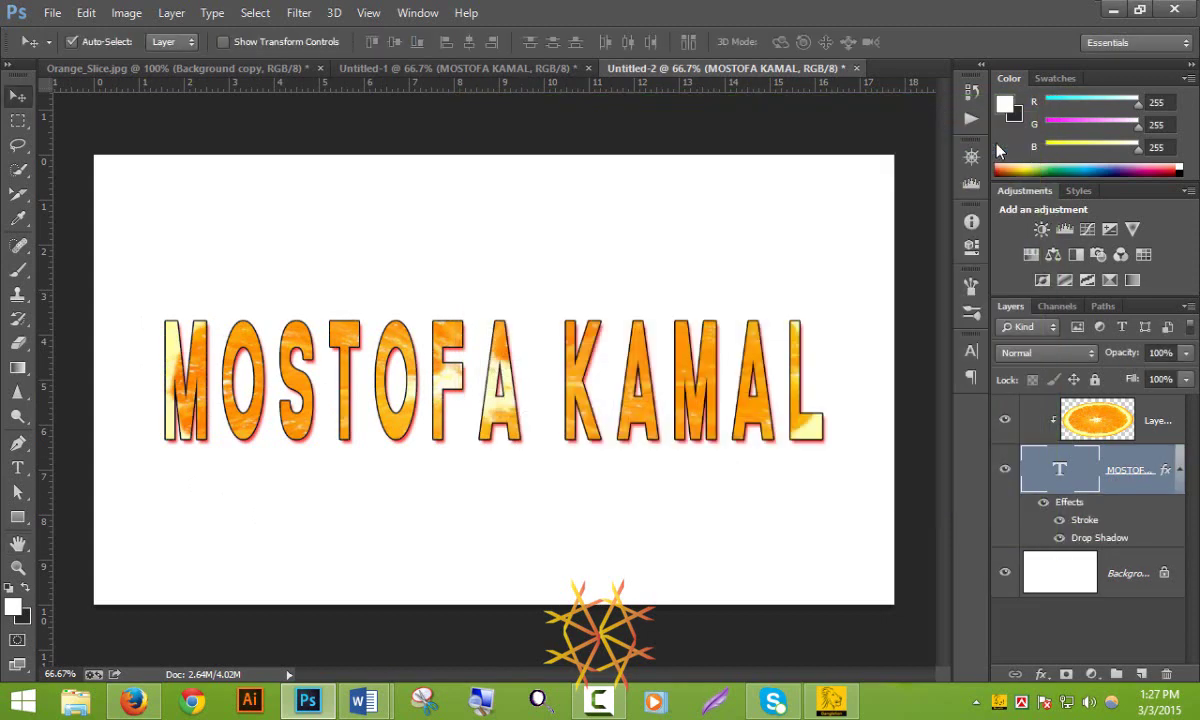
left_click(420, 69)
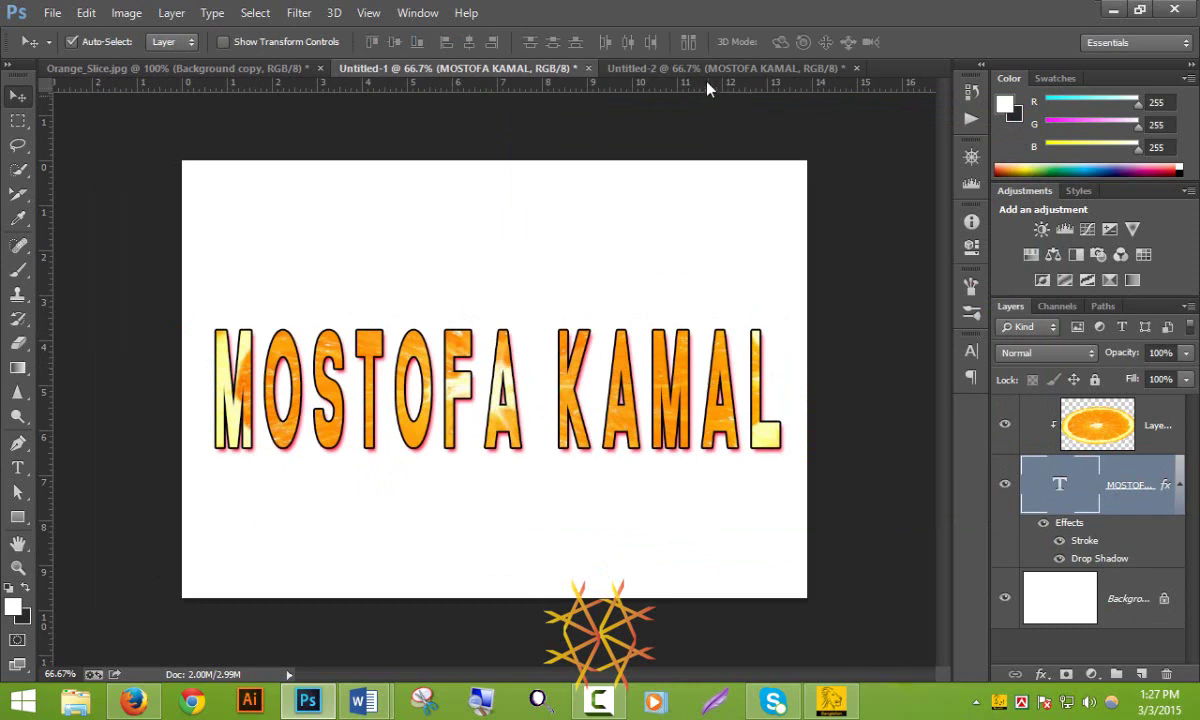
left_click(665, 68)
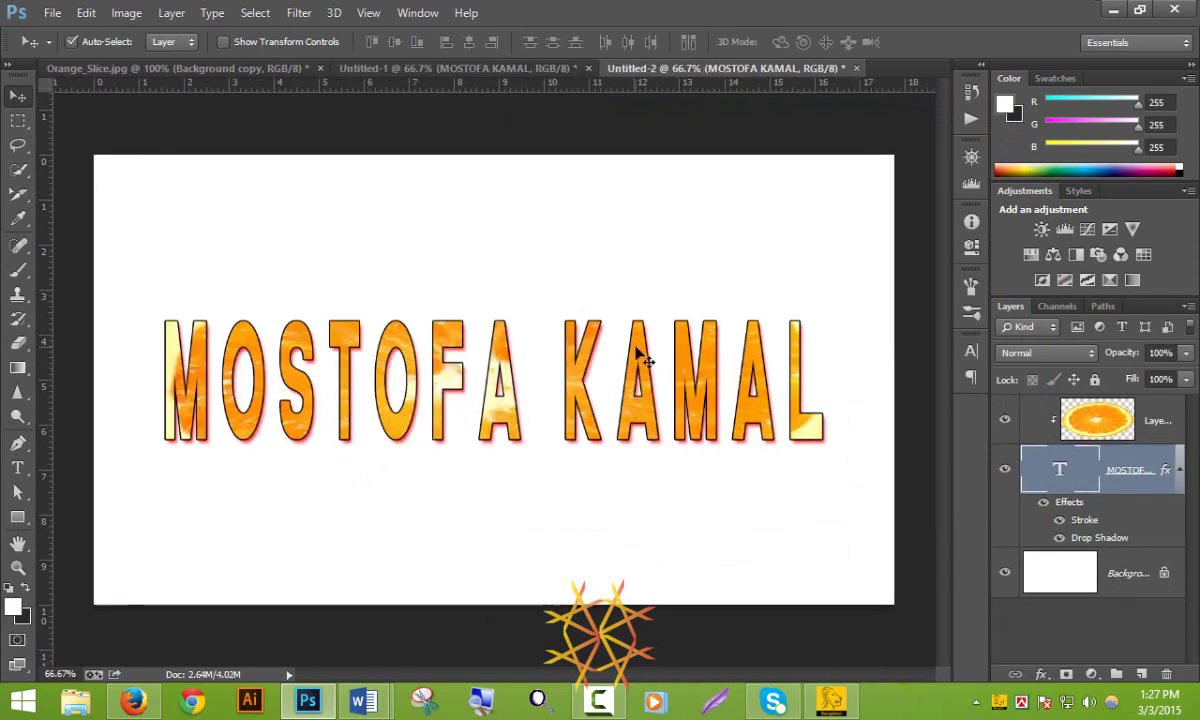